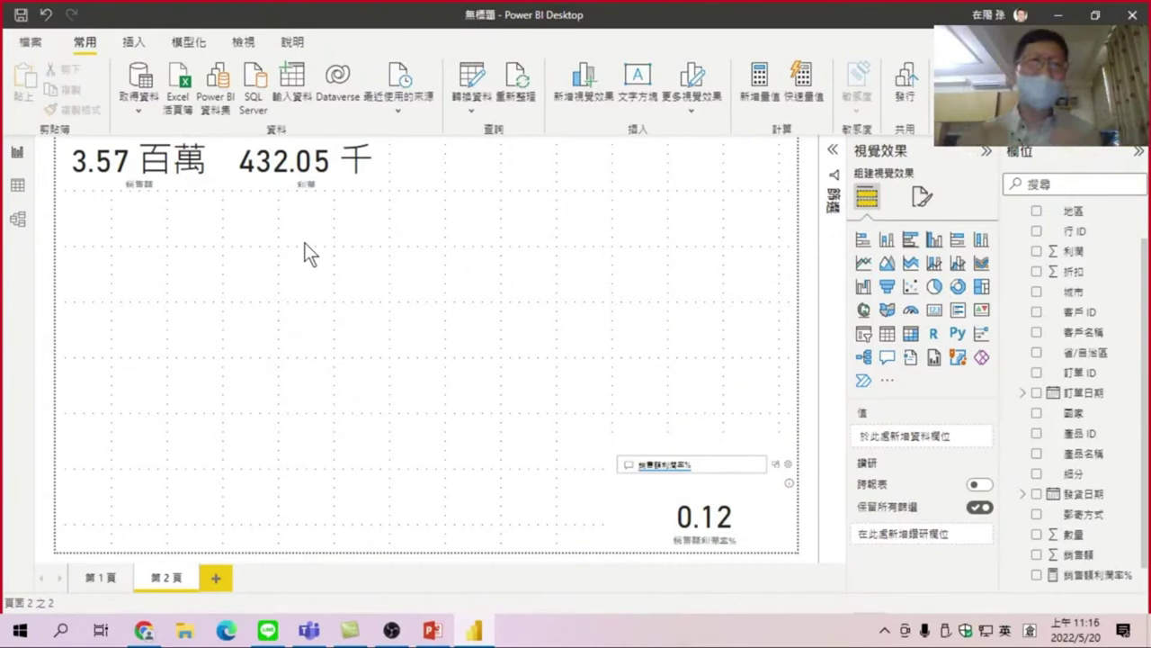
Step: Select the 3.57 百萬 sales card visual on the 第2頁 canvas
left_click(205, 177)
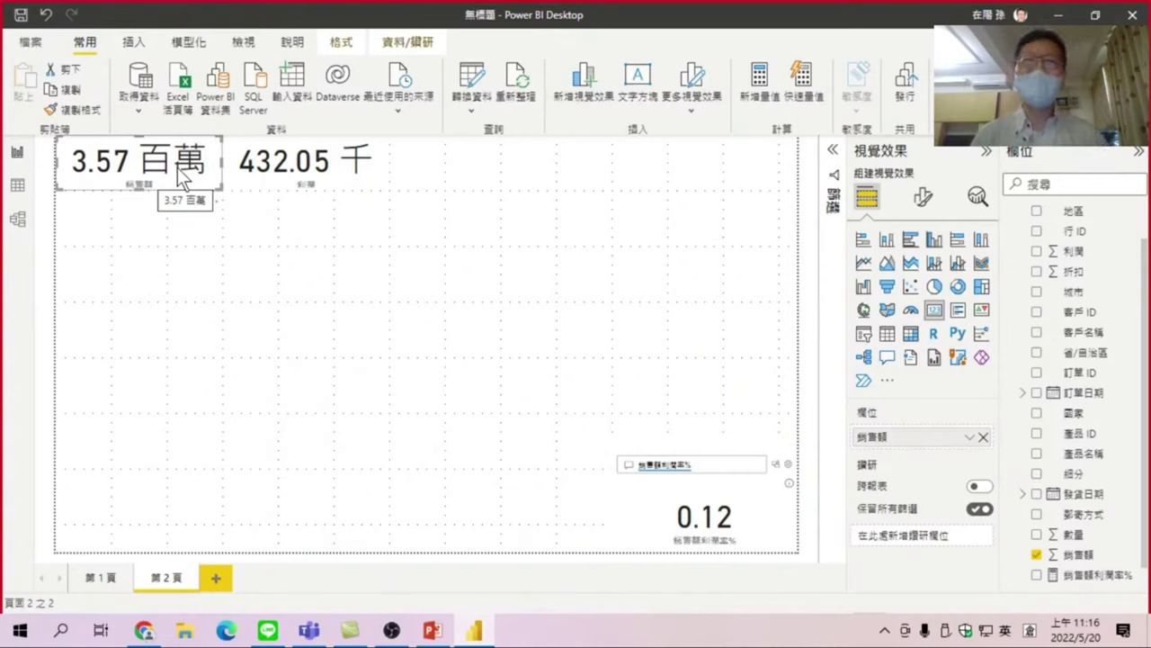
mouse_move(140, 162)
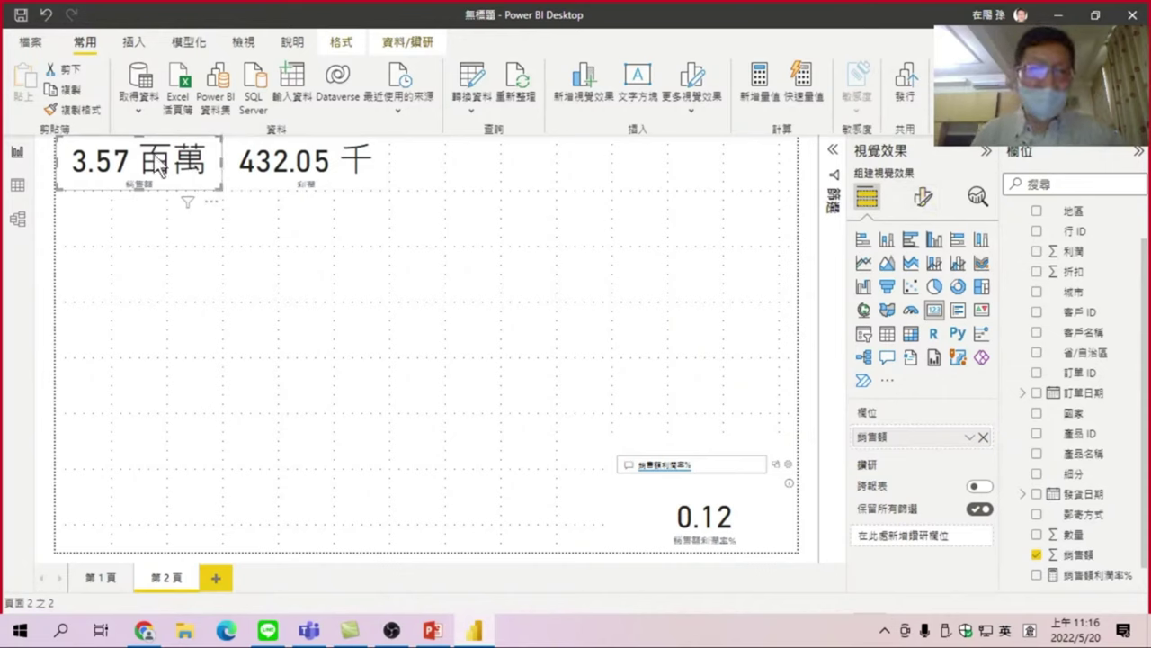
mouse_move(179, 176)
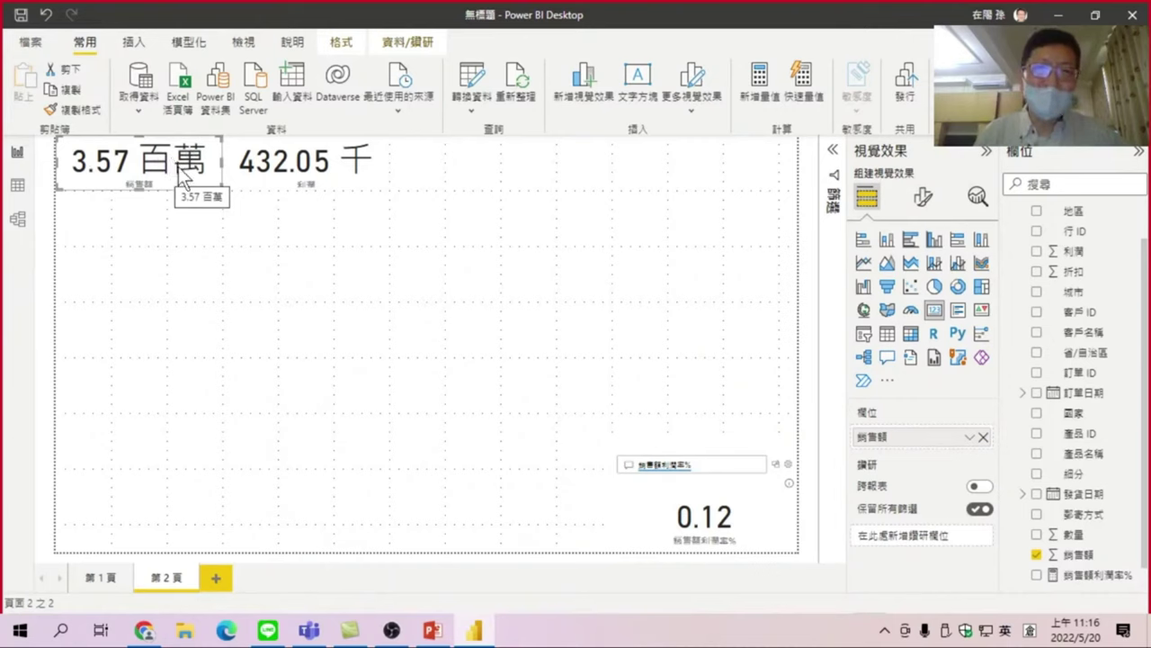
Step: Reselect the sales card and show its Format visual options
left_click(211, 316)
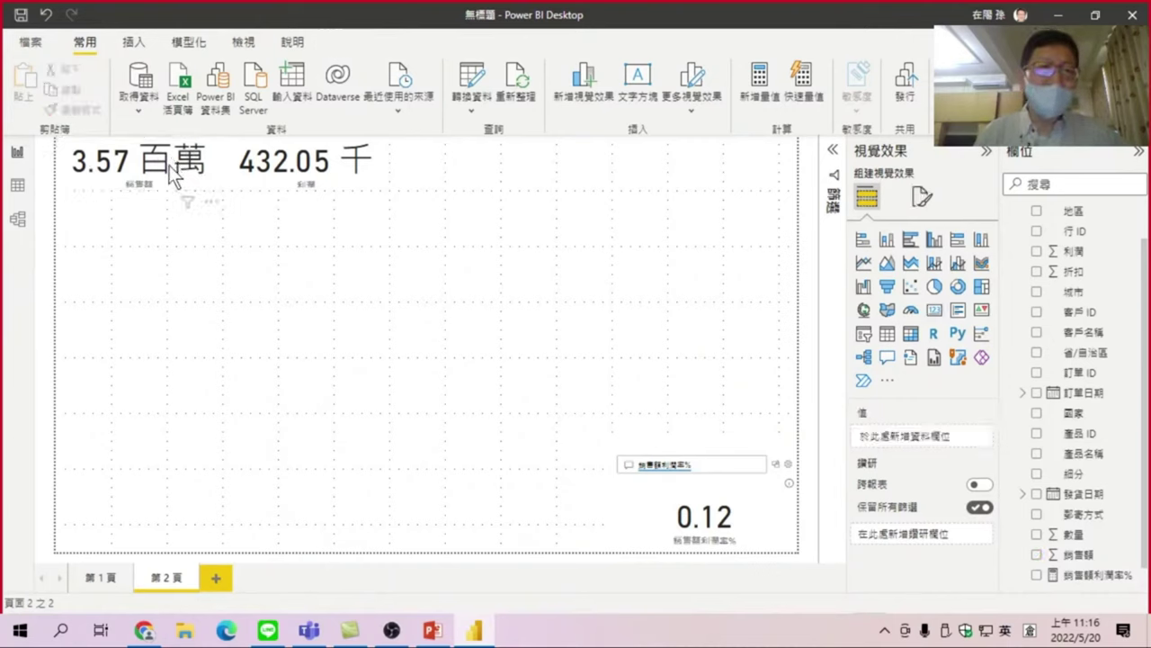
left_click(180, 180)
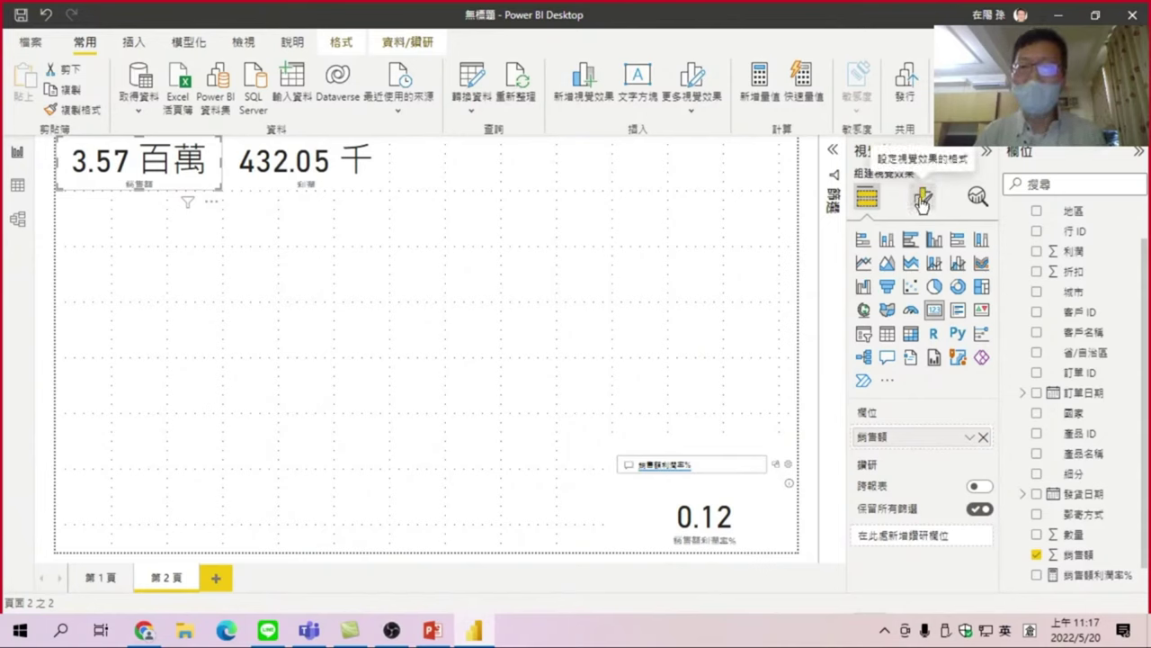
left_click(924, 200)
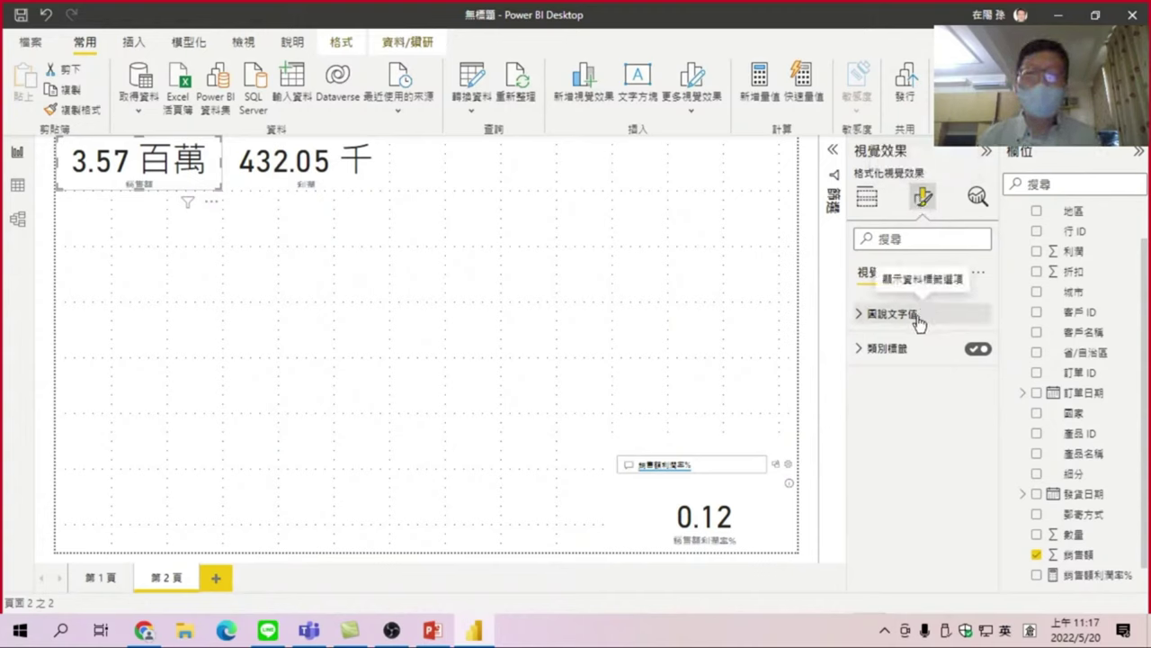
Step: Set the sales card's callout value font to Arial Black at size 30
left_click(869, 317)
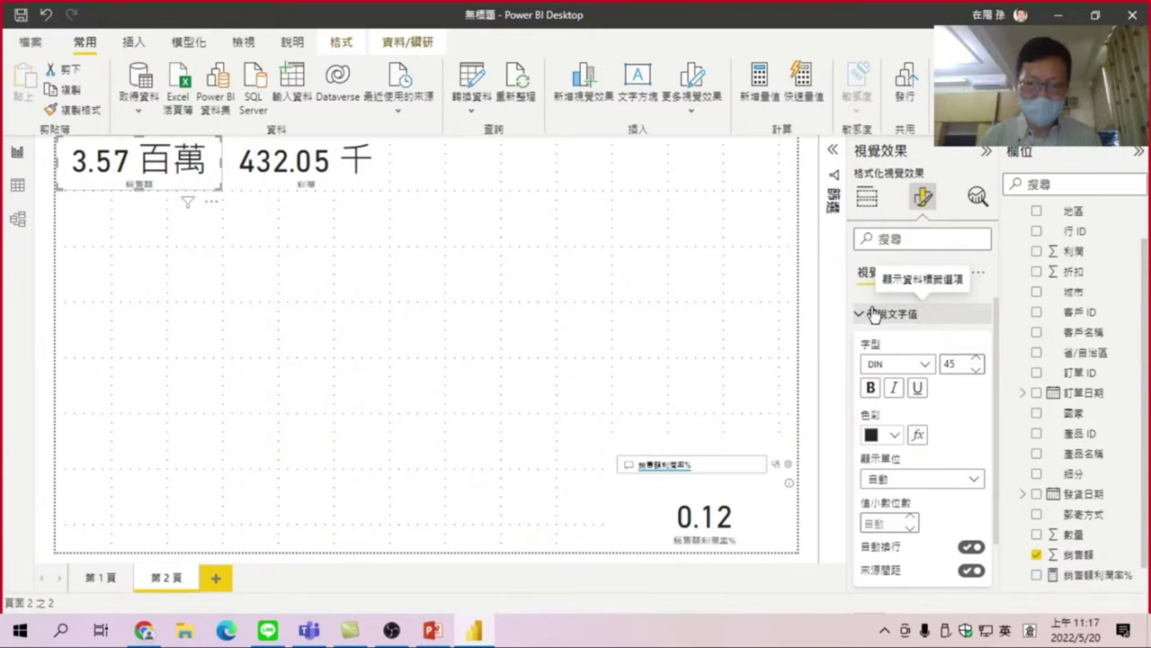
left_click(926, 365)
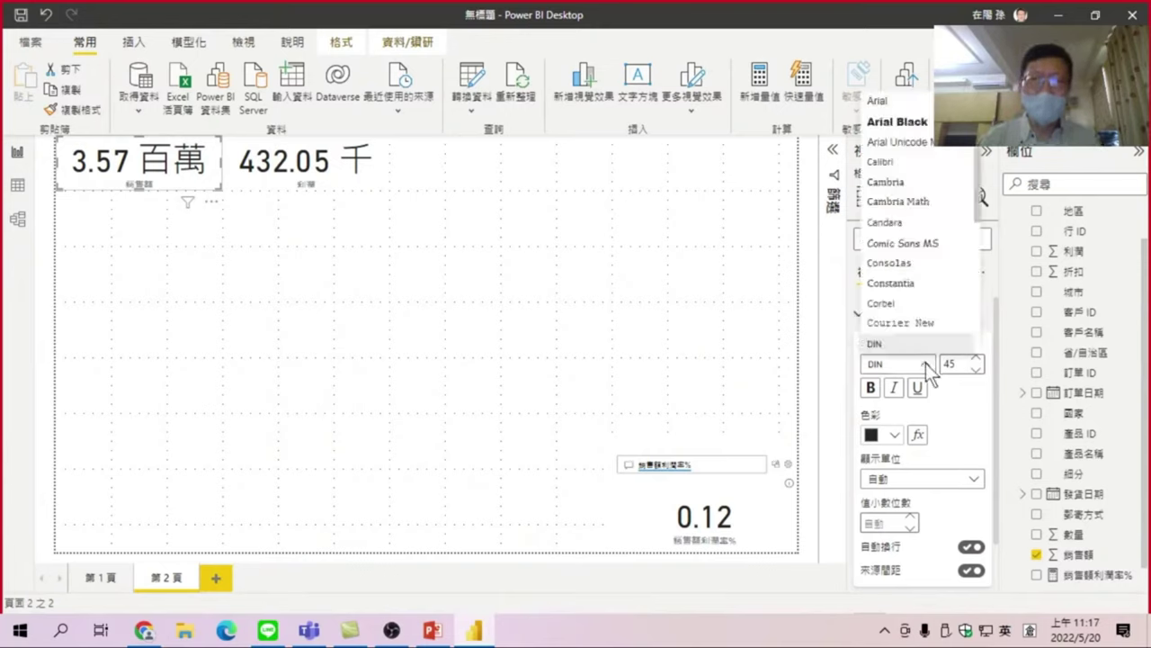
left_click(900, 123)
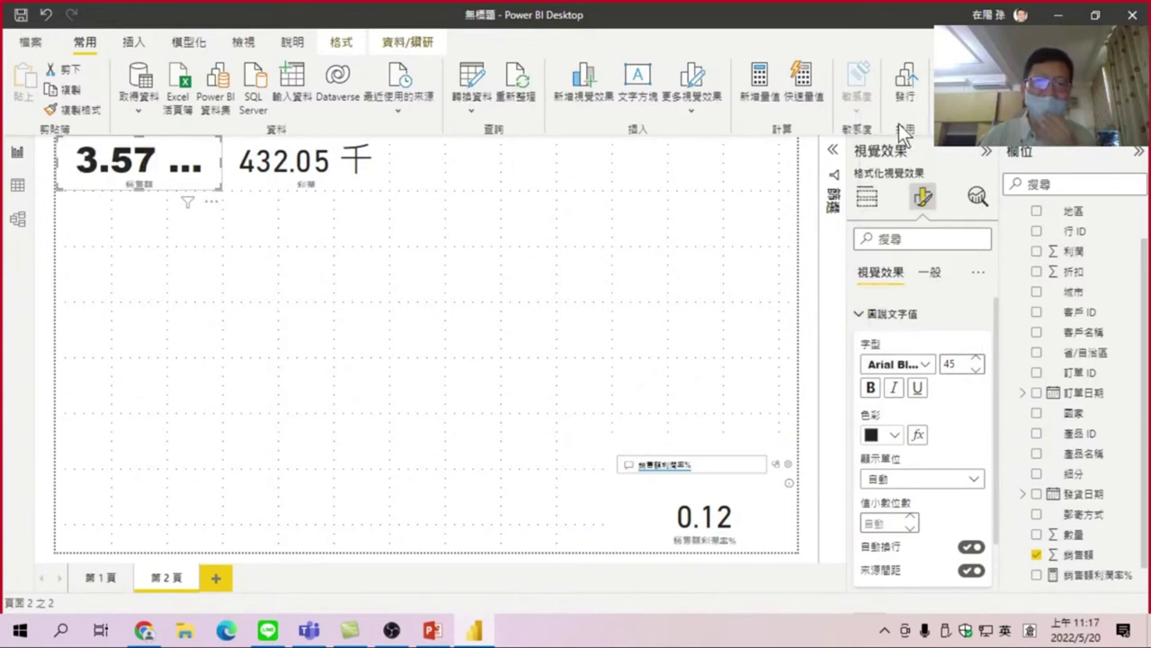
double_click(952, 363)
type("3")
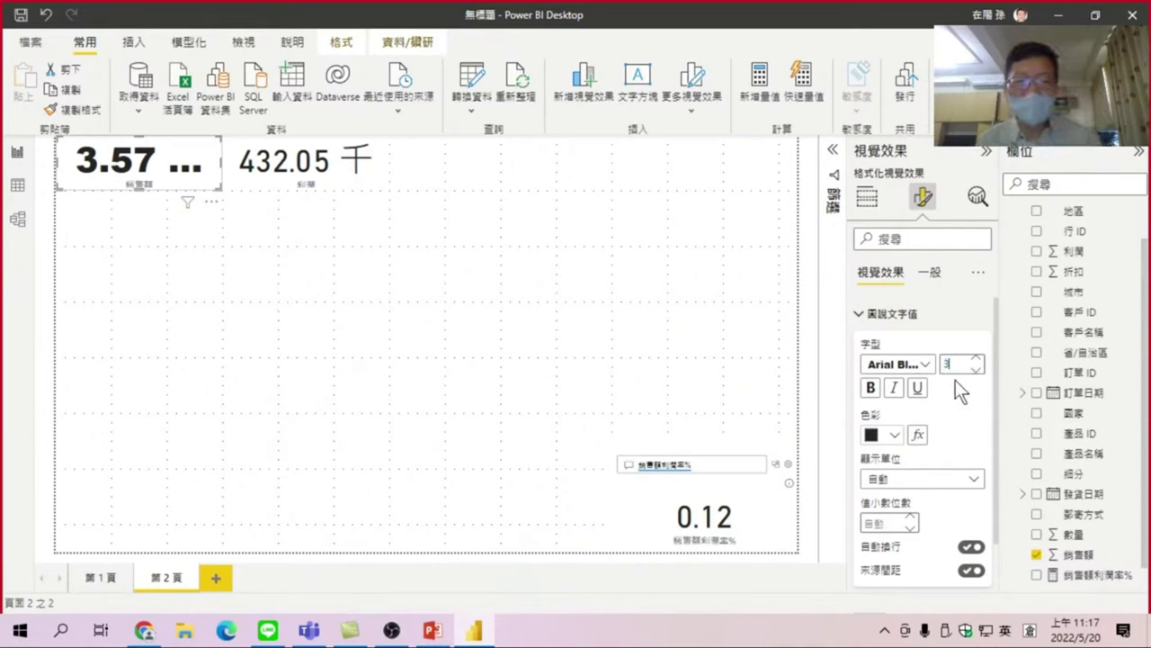
type("0")
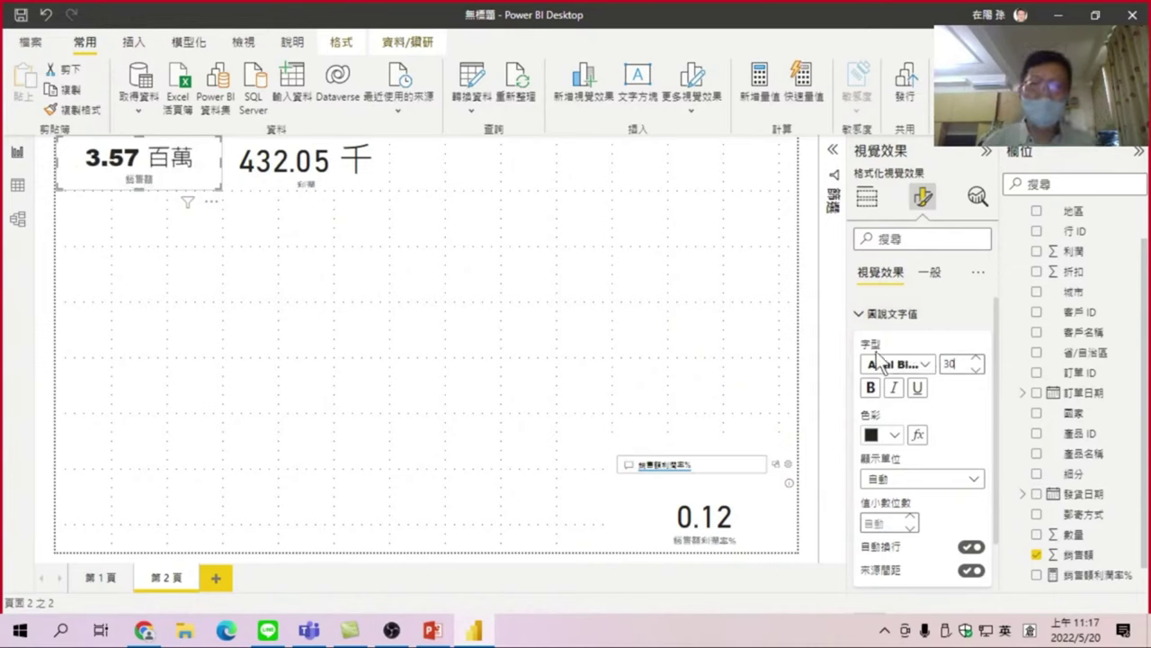
Step: Set the callout value's display unit to 無 with 0 decimals, showing 3,566,440
left_click(964, 364)
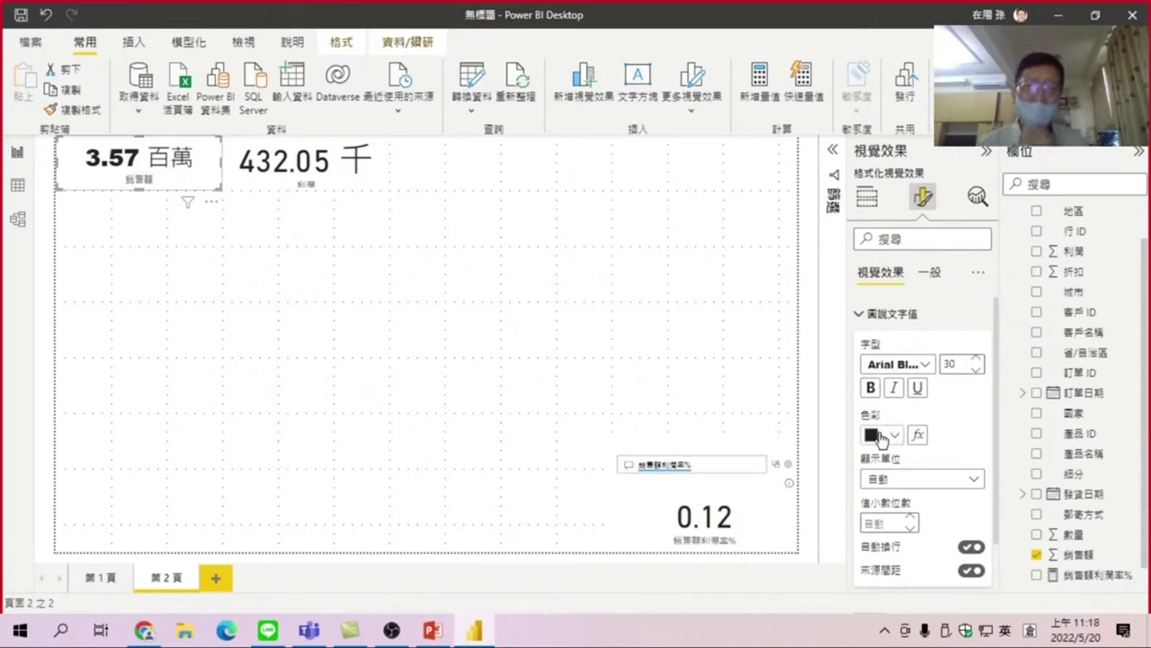
left_click(896, 484)
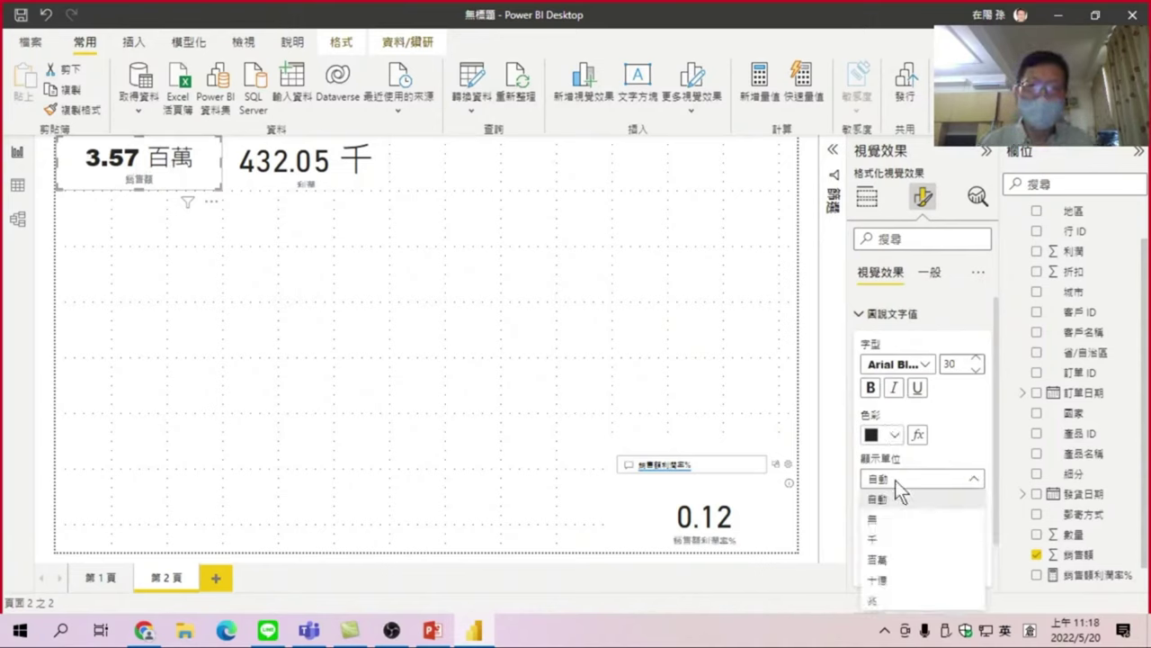
left_click(878, 522)
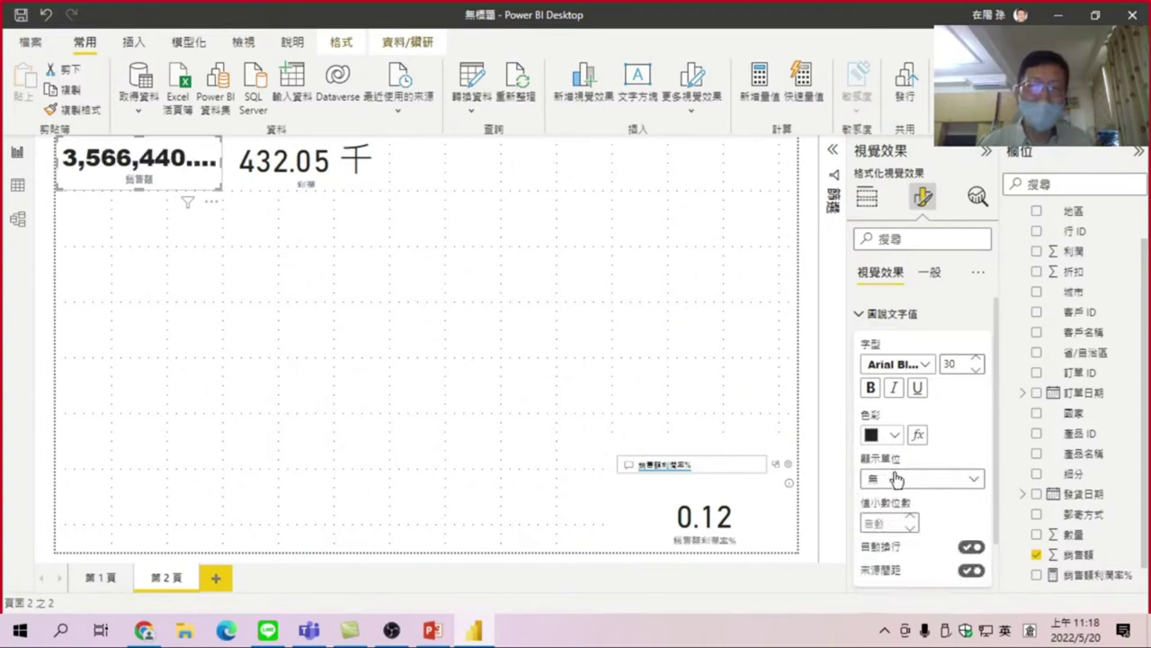
left_click(880, 522)
type("0")
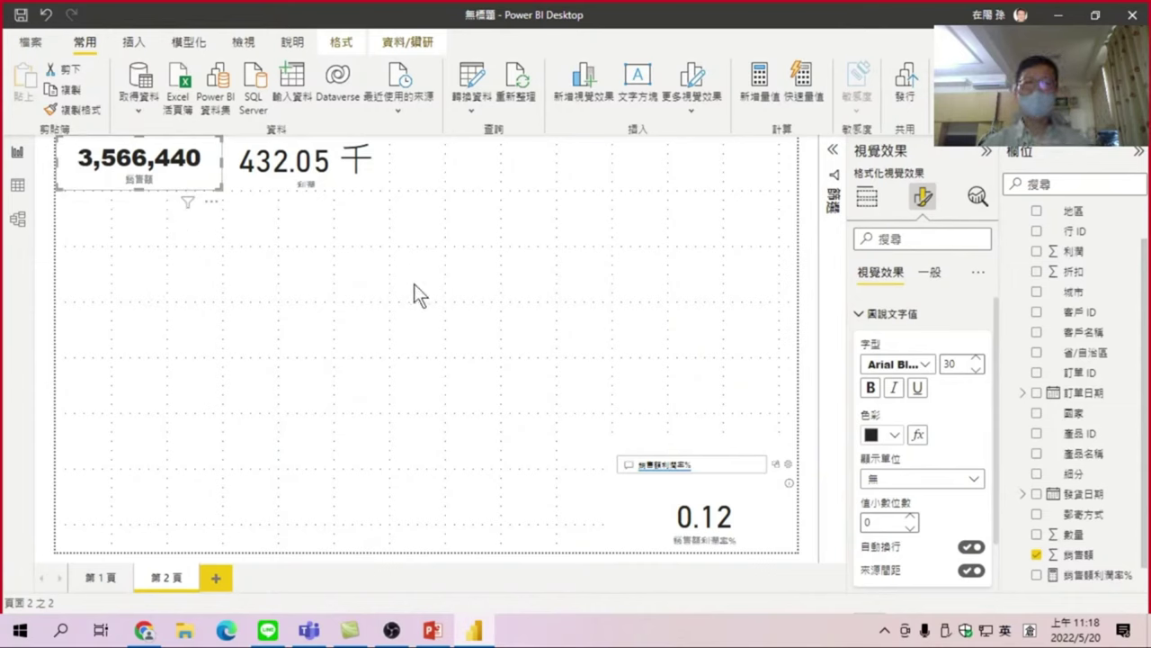
left_click(863, 315)
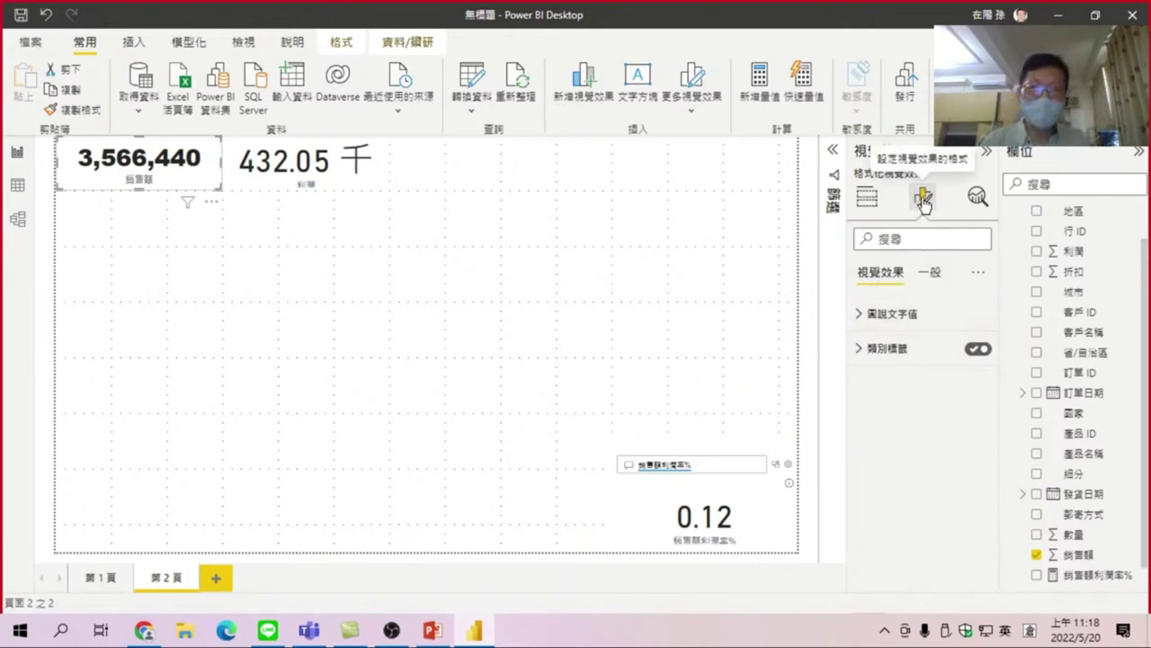
Step: Turn on 視覺效果框線 and 陰影 under the 一般 tab's 效果 settings
left_click(930, 273)
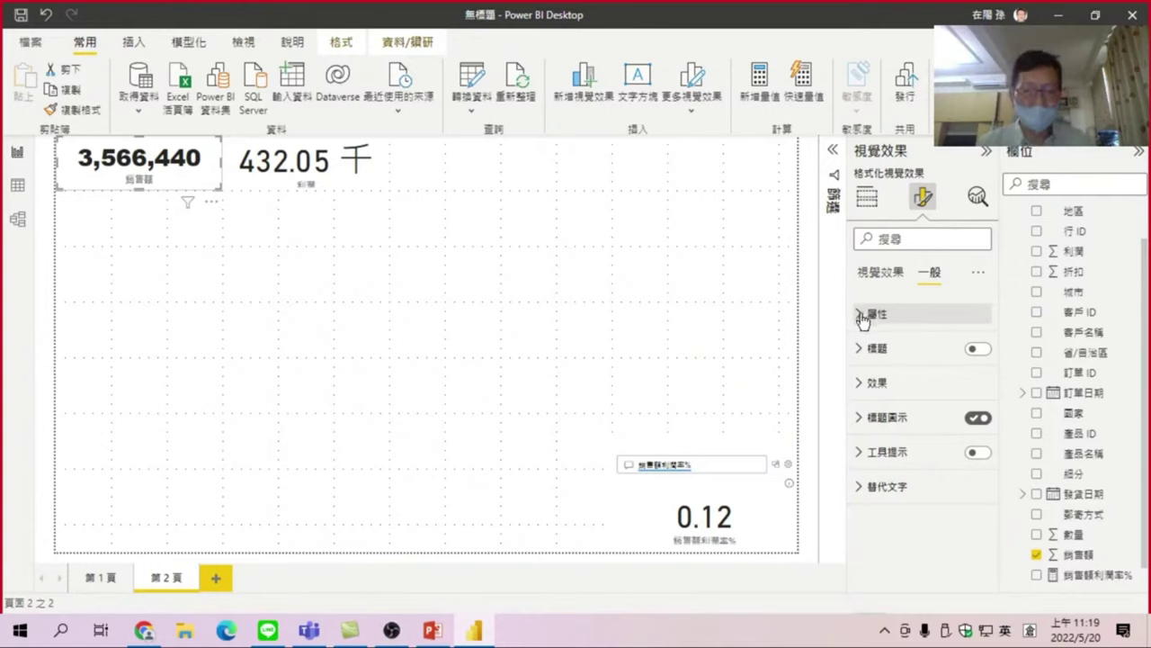
left_click(860, 387)
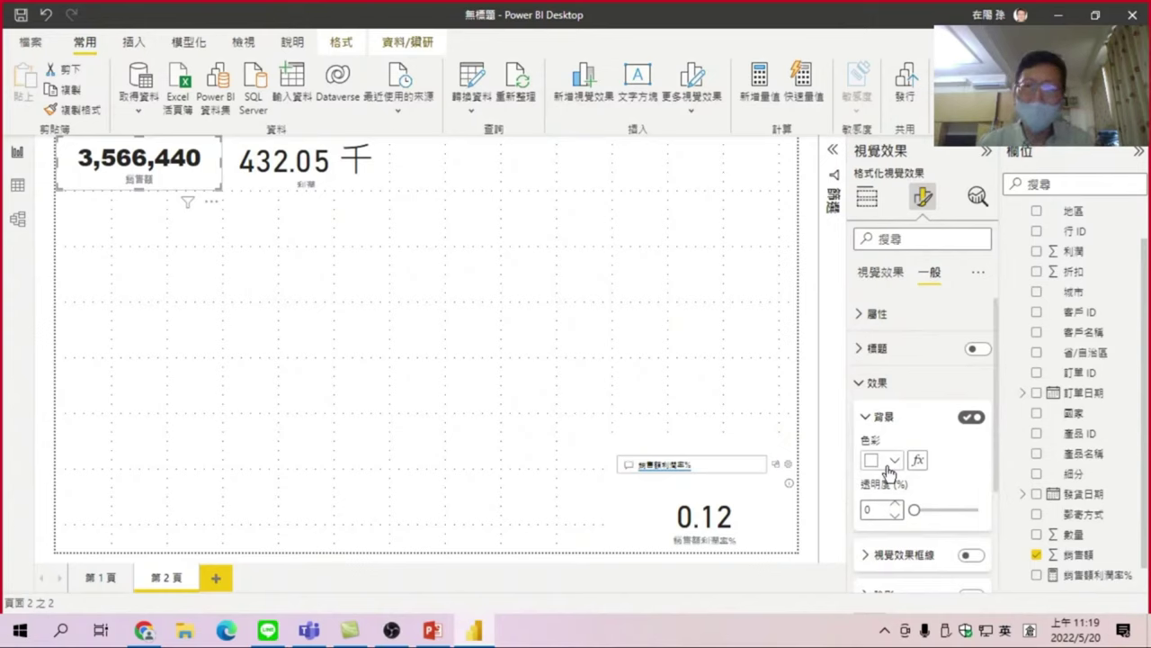
scroll(895, 468, "down", 1)
scroll(904, 477, "down", 1)
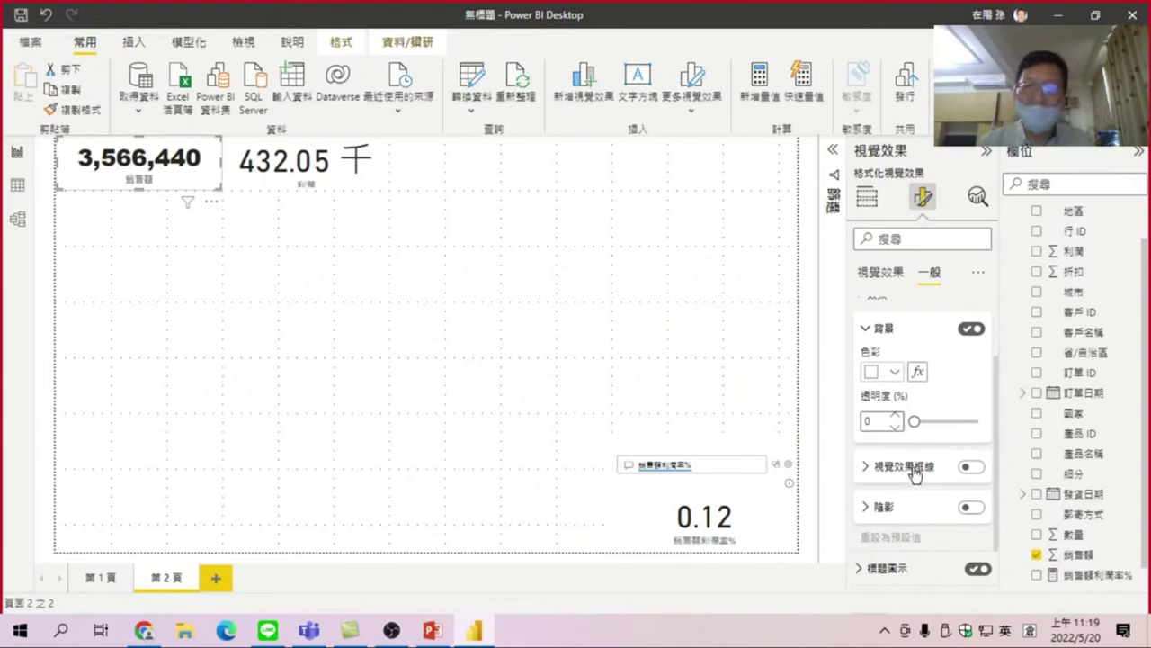
left_click(979, 469)
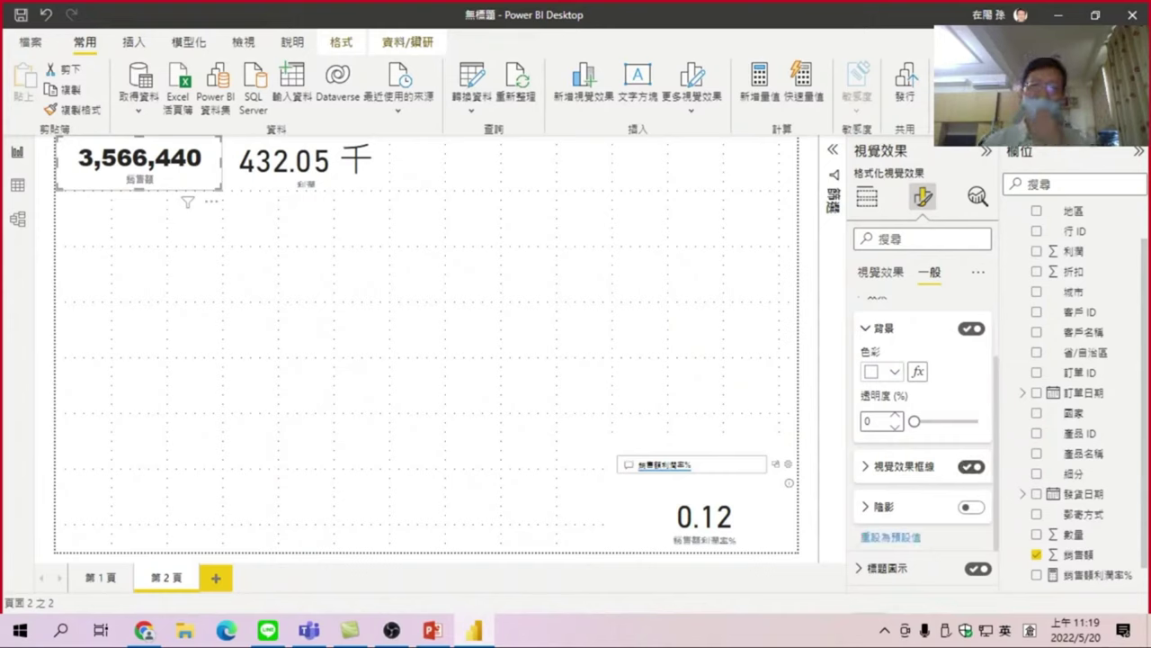
left_click(974, 508)
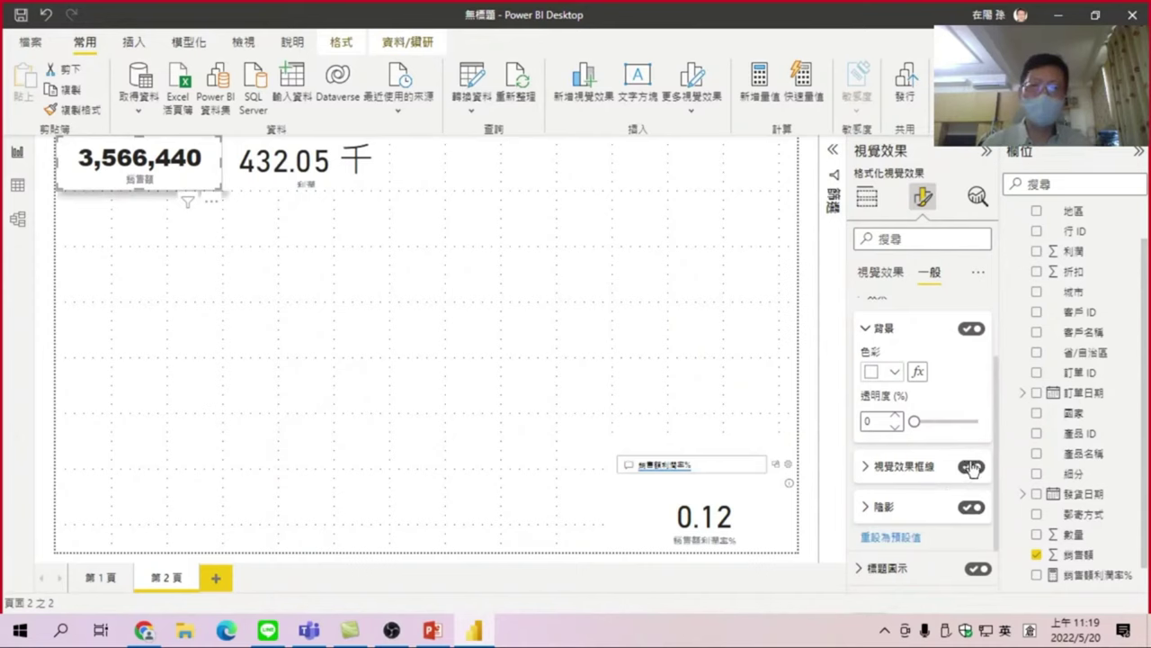
left_click(261, 297)
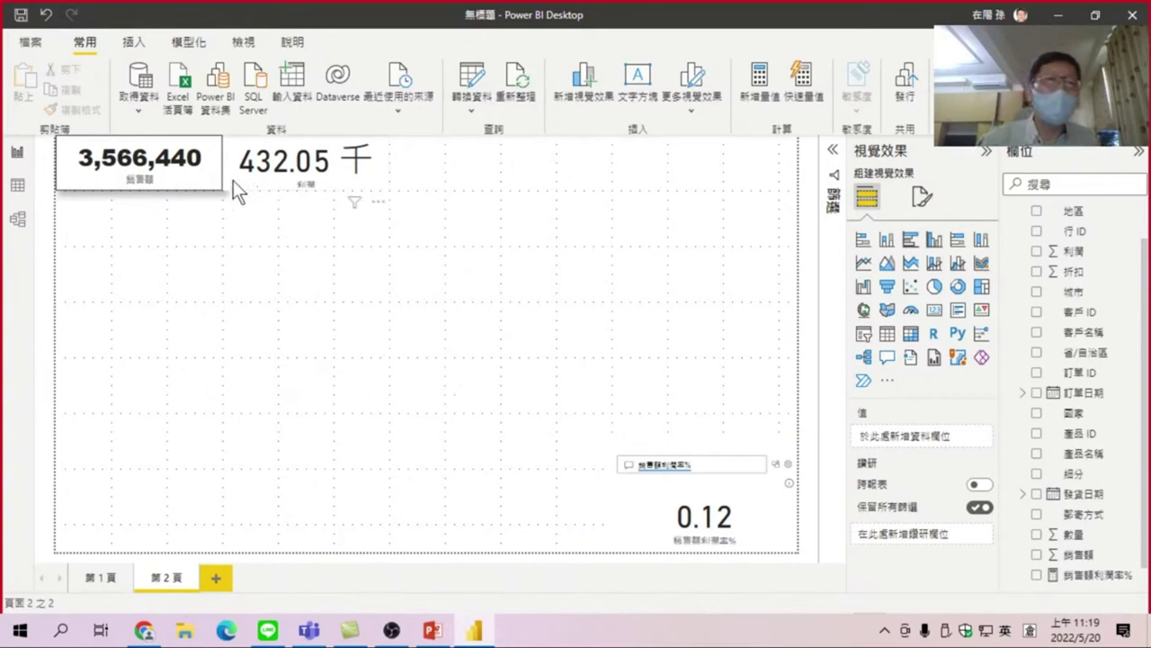
mouse_move(297, 165)
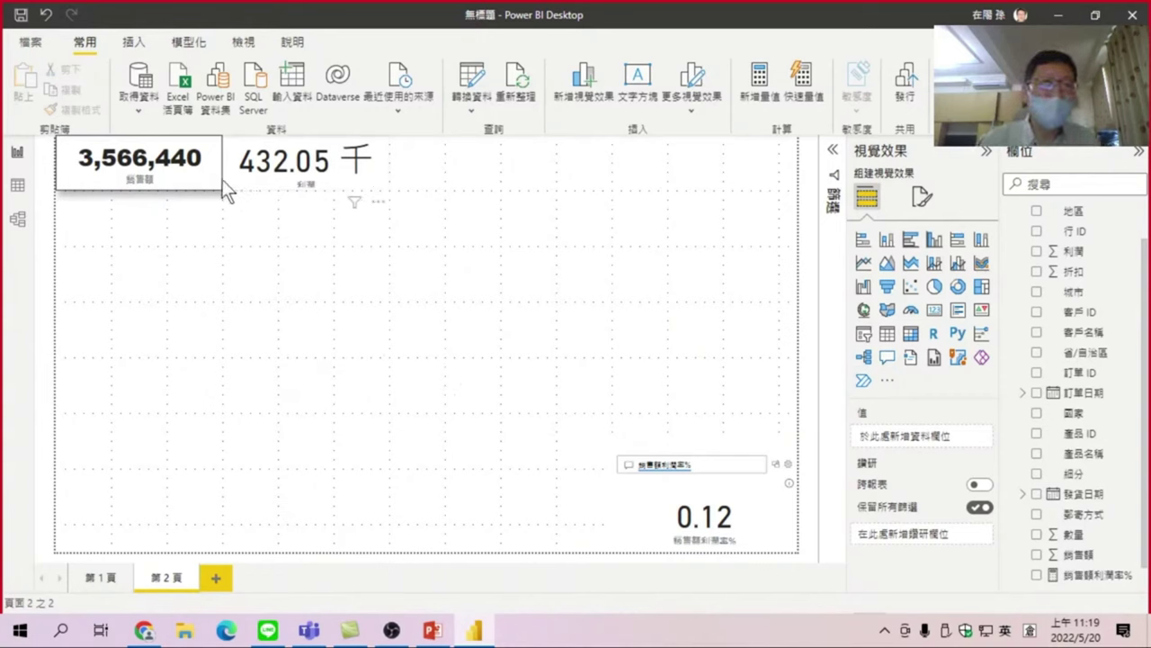
left_click(186, 179)
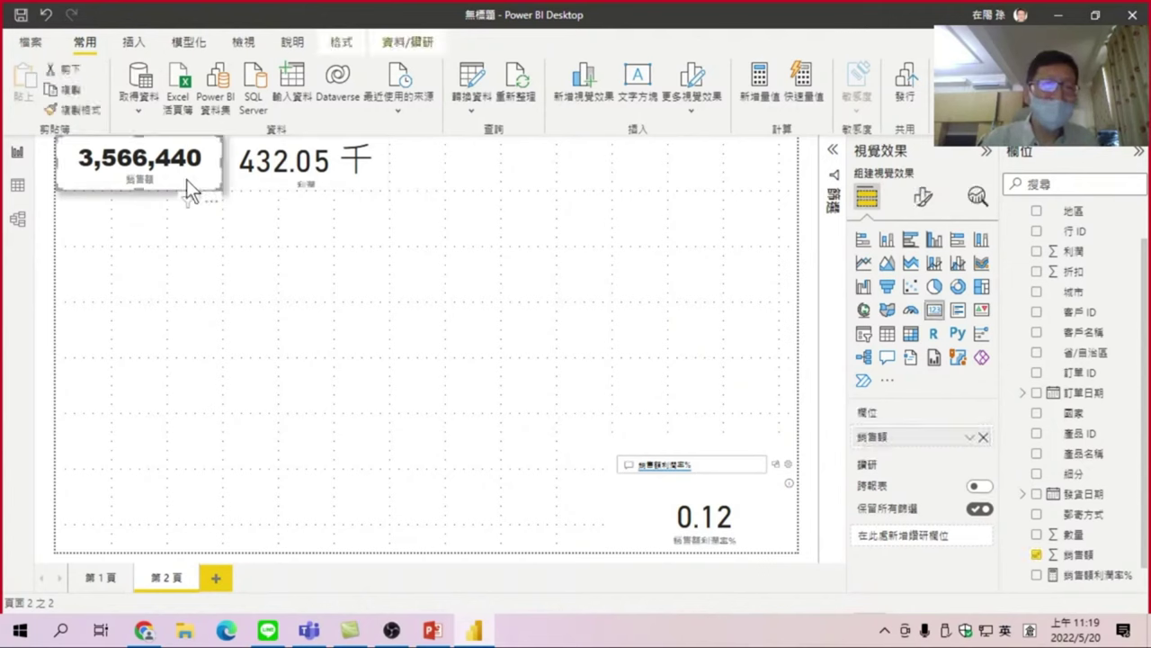
left_click(304, 291)
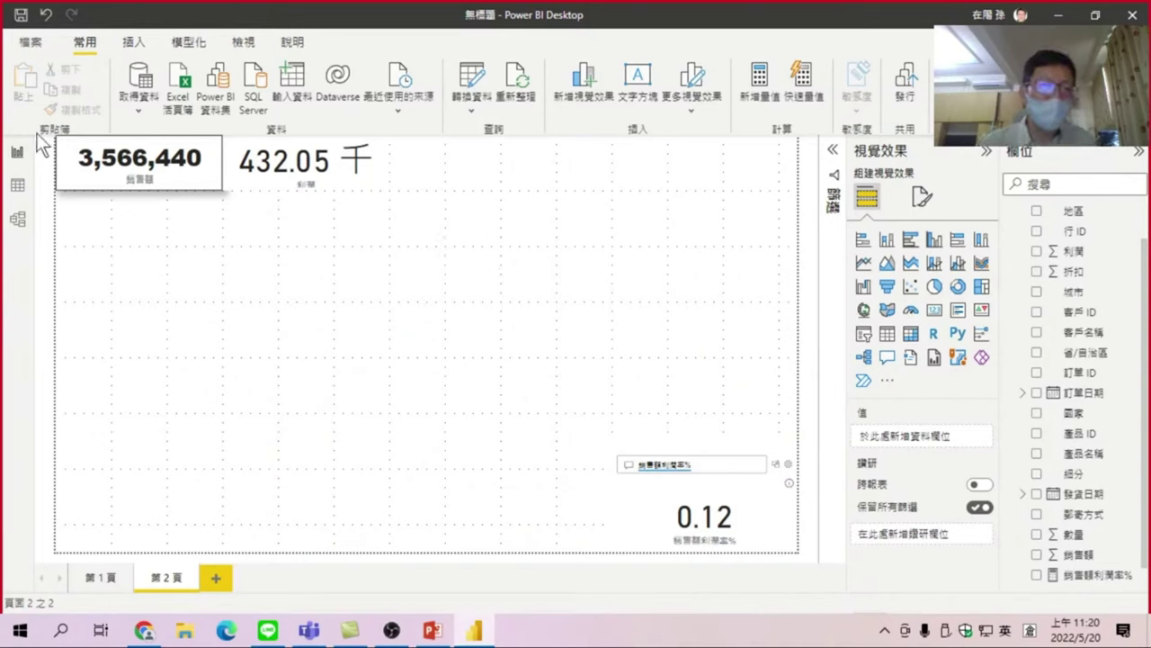
Step: Copy the sales card's formatting onto the 利潤 profit card with Format Painter
left_click(91, 176)
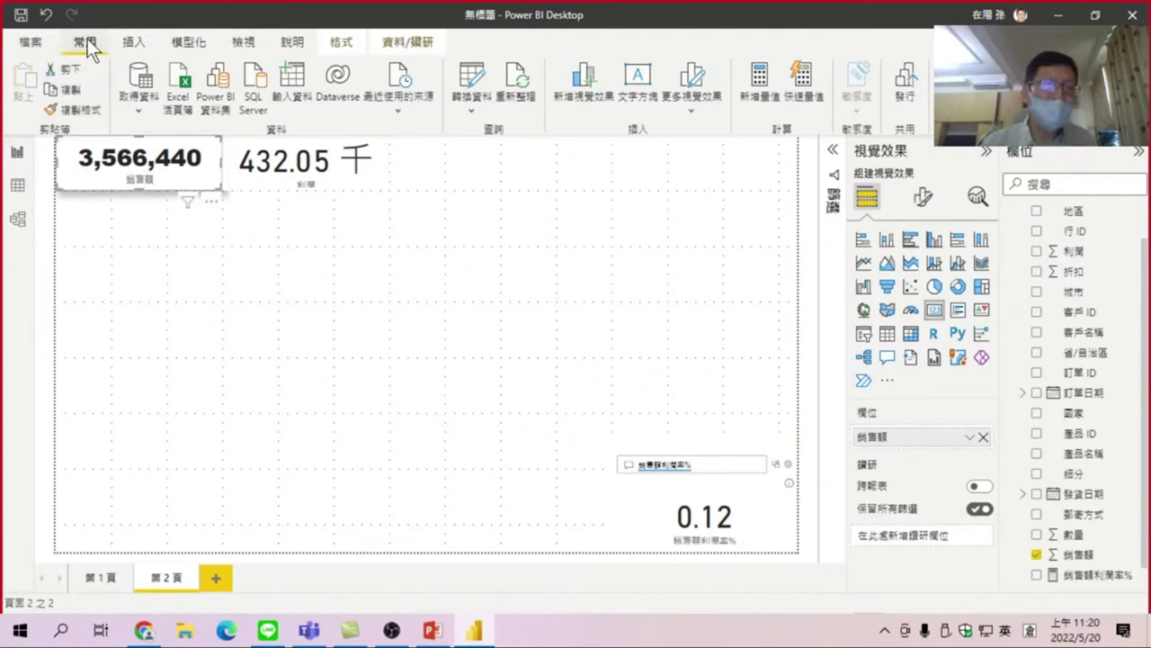
left_click(77, 108)
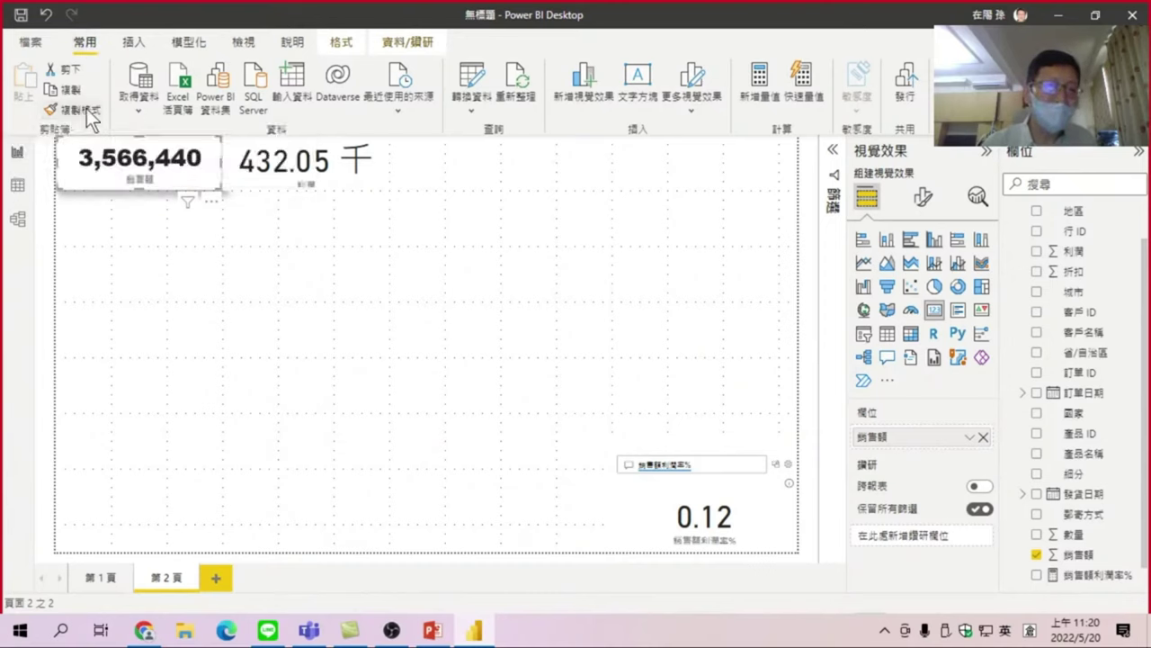
left_click(90, 117)
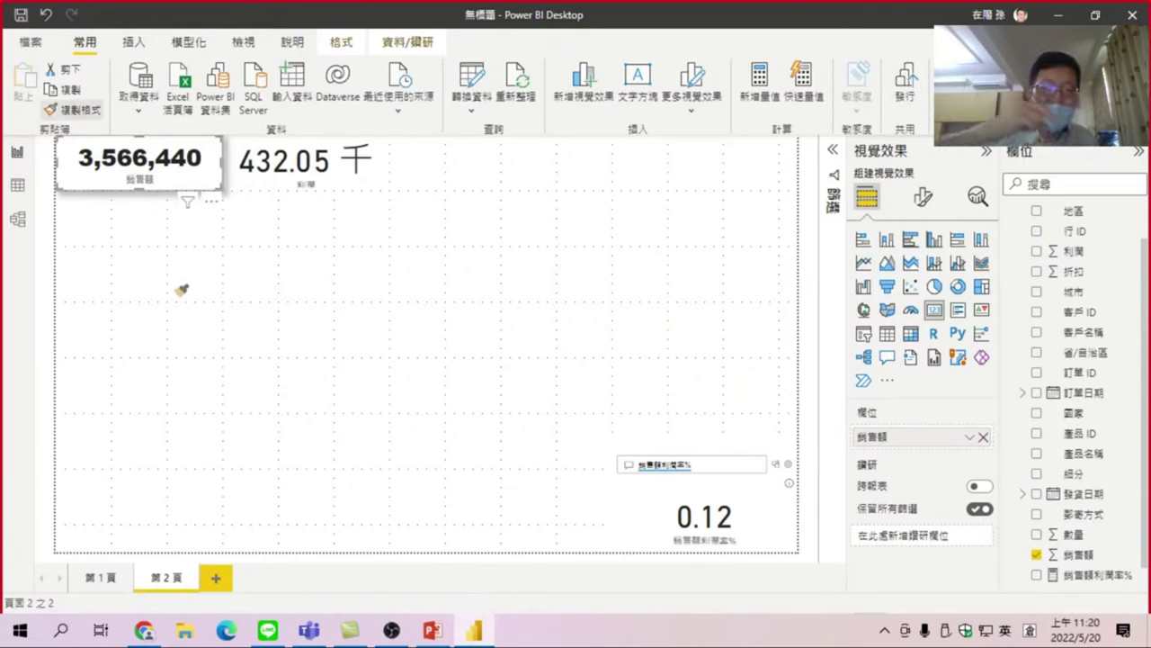
mouse_move(304, 164)
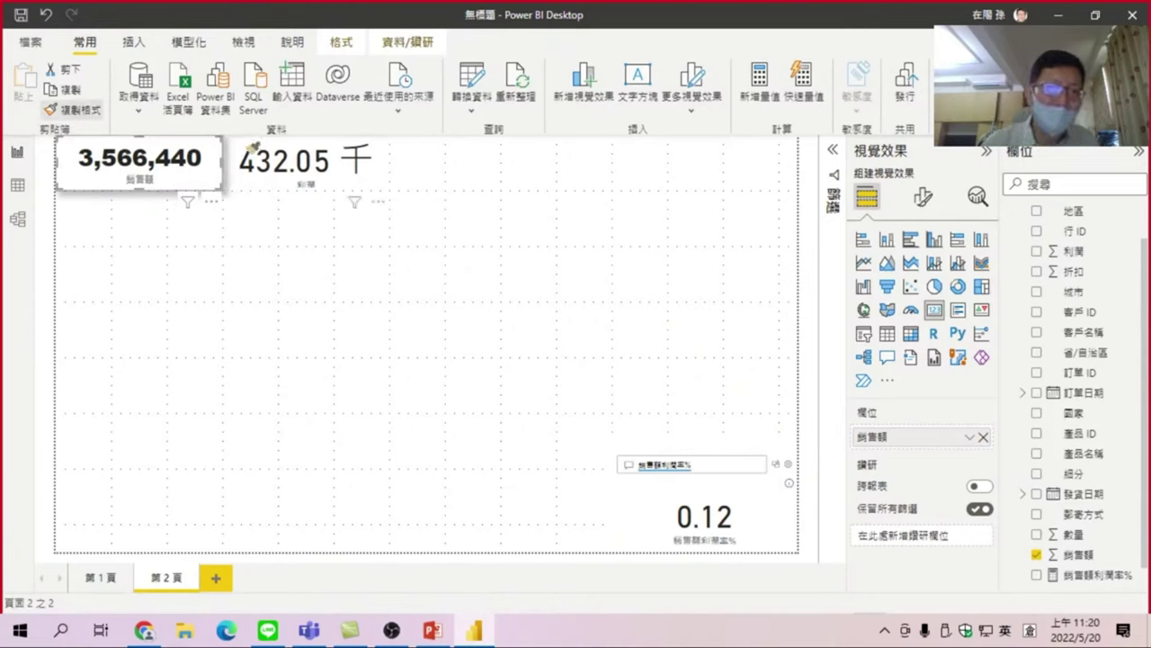
left_click(252, 150)
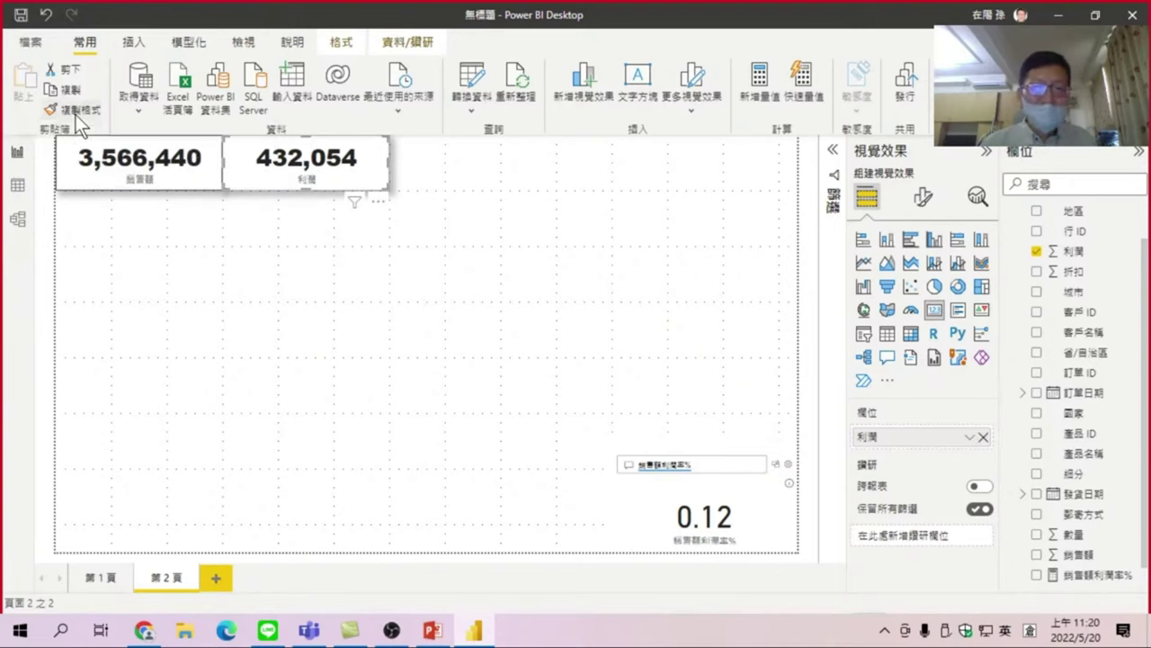
Step: Apply the profit card's formatting to the 0.12 profit-margin visual
left_click(75, 114)
left_click(653, 506)
left_click(653, 506)
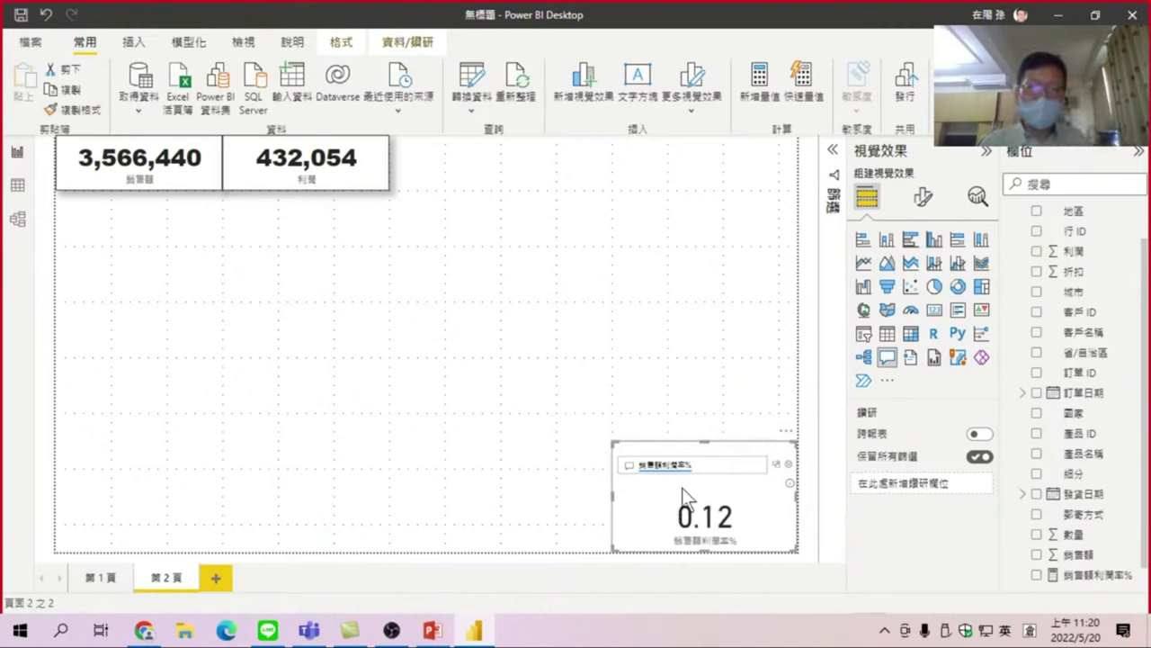
Step: Format-paint the 432,054 card's style onto the margin card, undoing an accidental resize
left_click(691, 337)
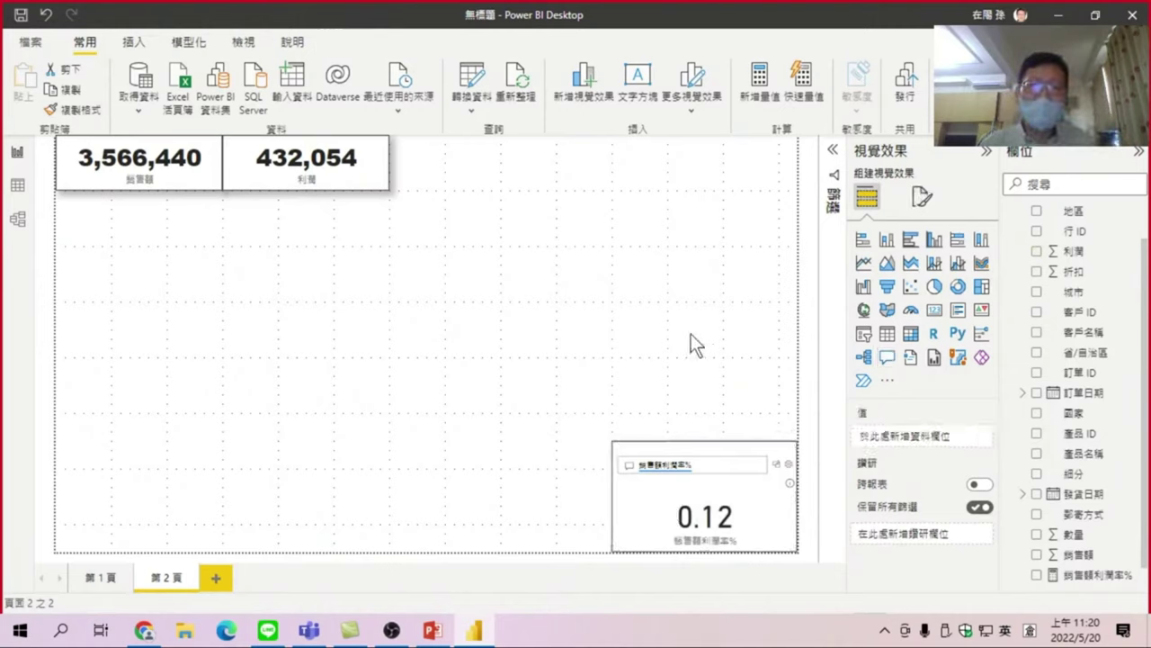
mouse_move(704, 496)
left_click(779, 468)
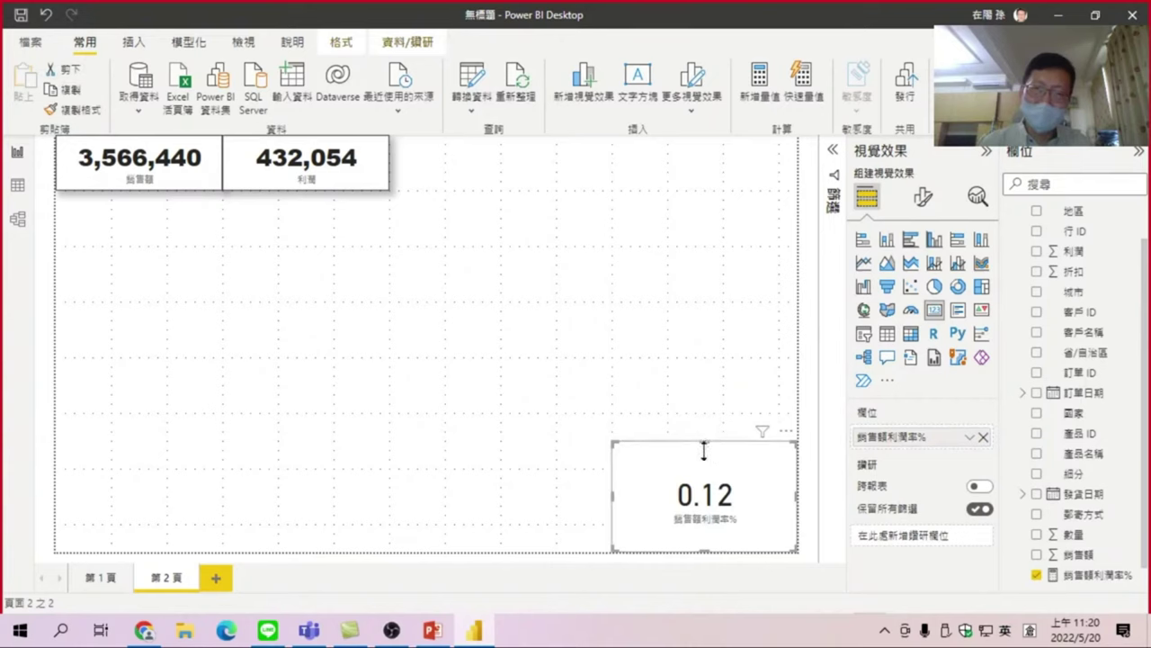
left_click(342, 176)
left_click(72, 109)
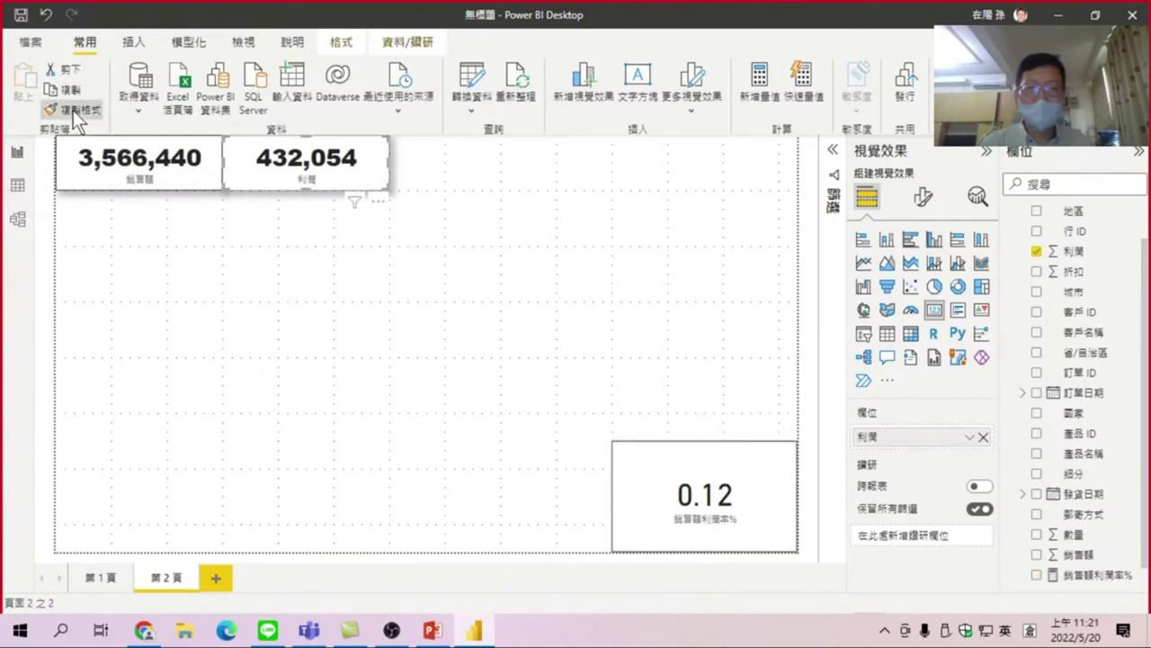
left_click(655, 483)
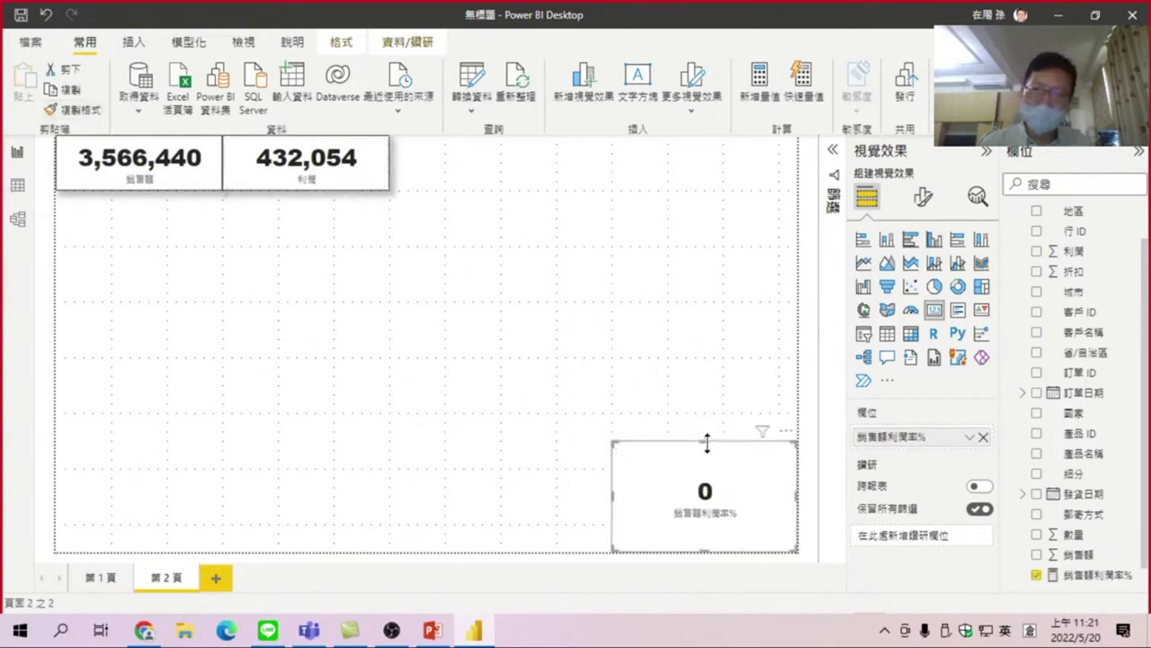
left_click_drag(707, 443, 707, 477)
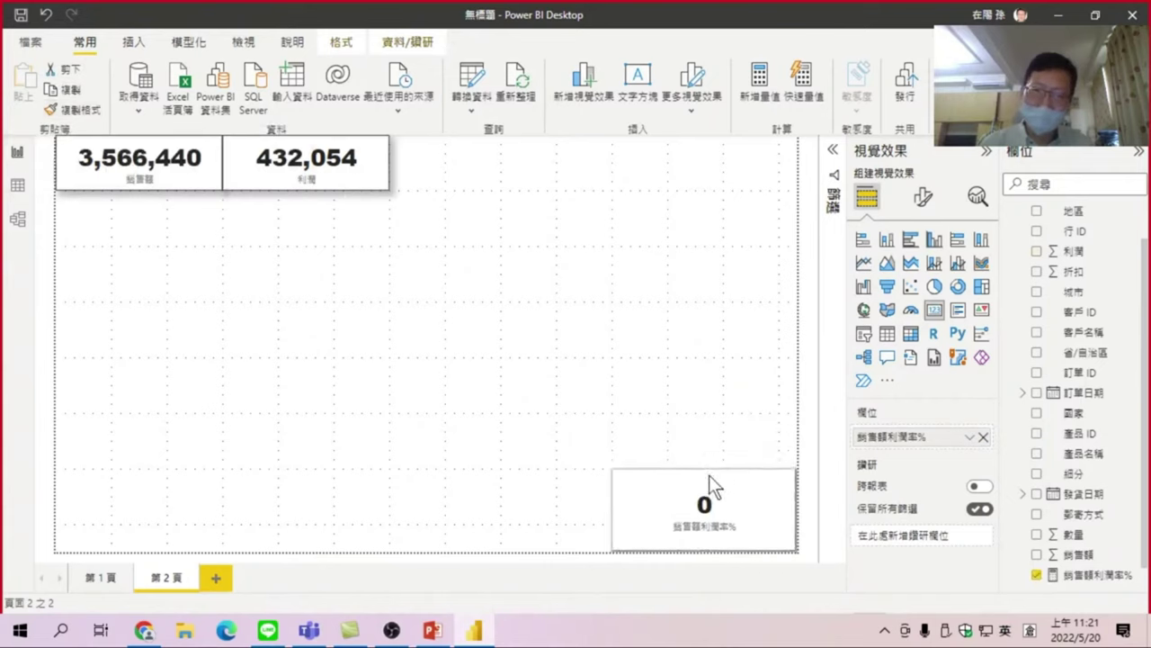
left_click(50, 15)
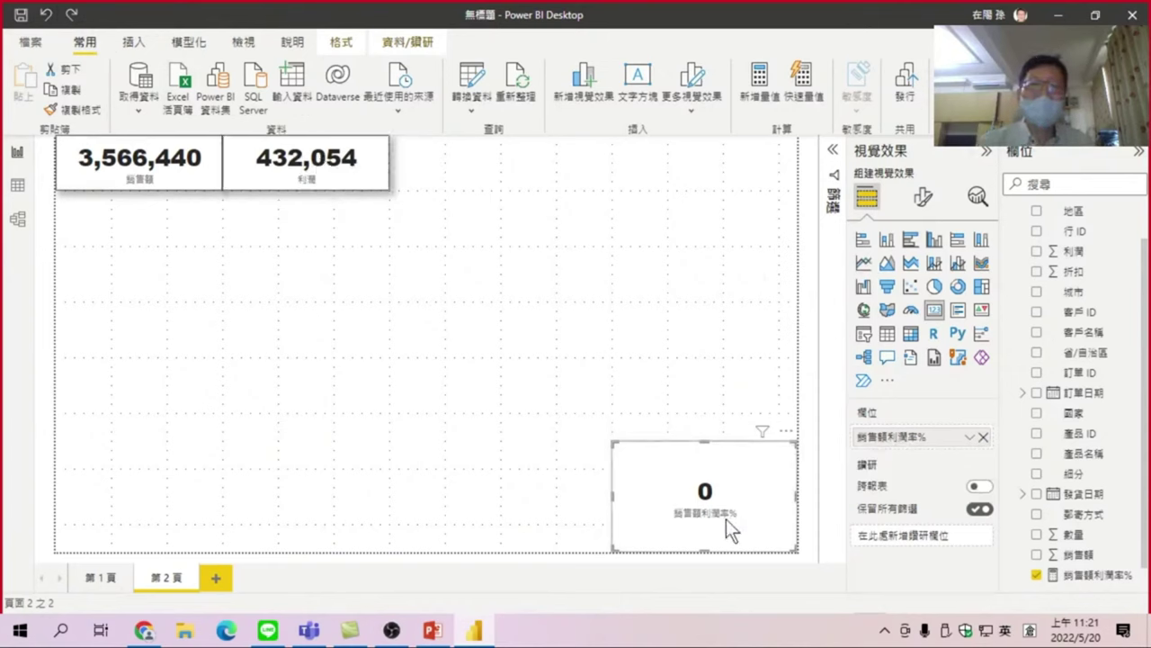
Step: Raise the margin card's 值小數位數 to 2 so the value reads 0.12
left_click(923, 197)
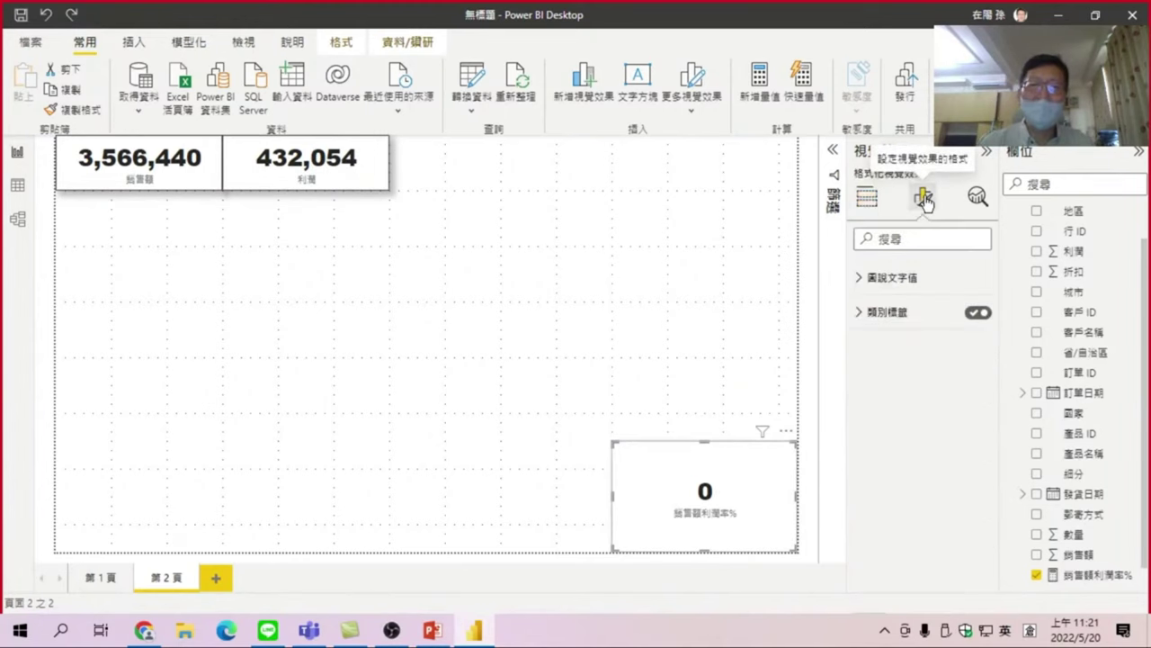
left_click(877, 313)
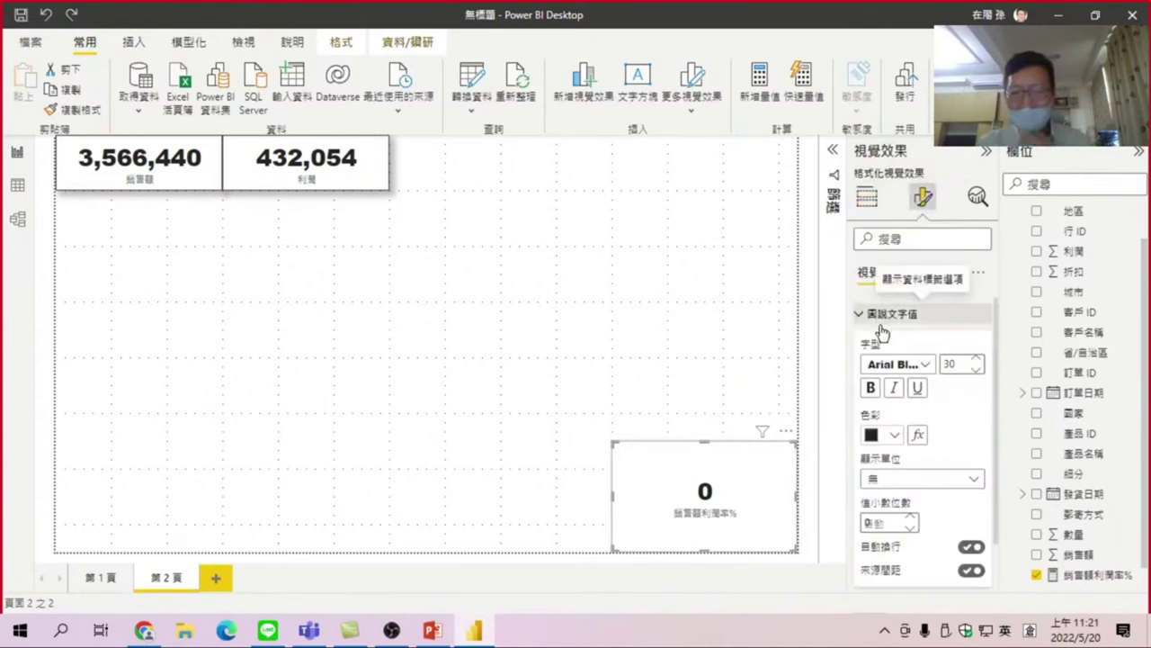
left_click(911, 522)
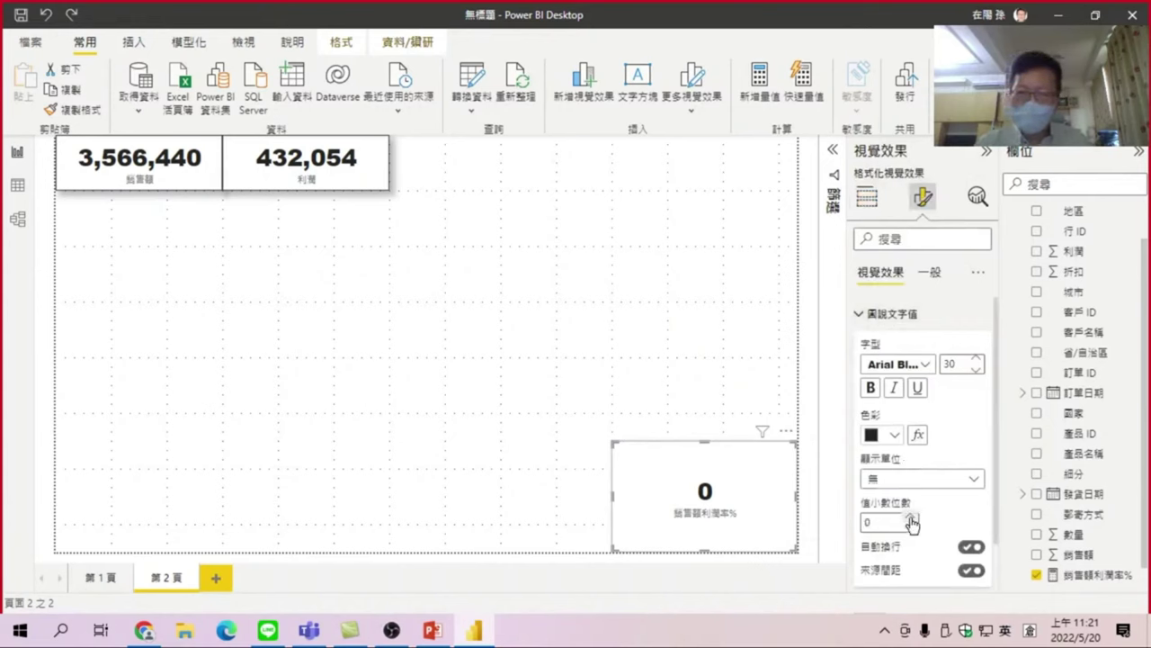
left_click(911, 520)
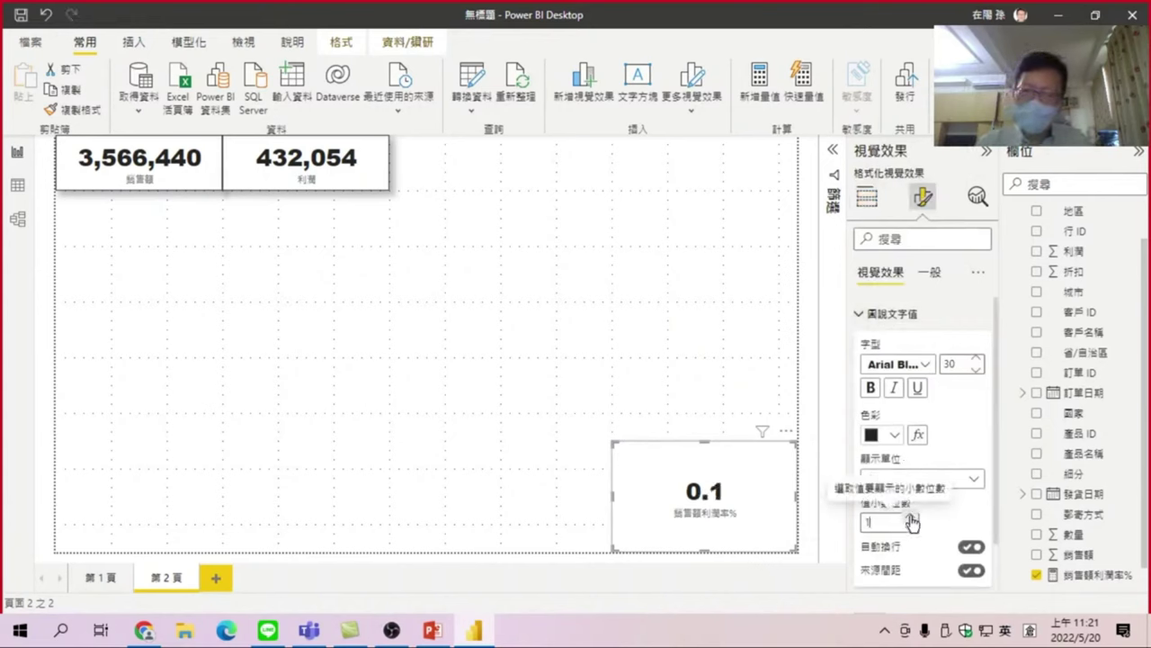
left_click(912, 519)
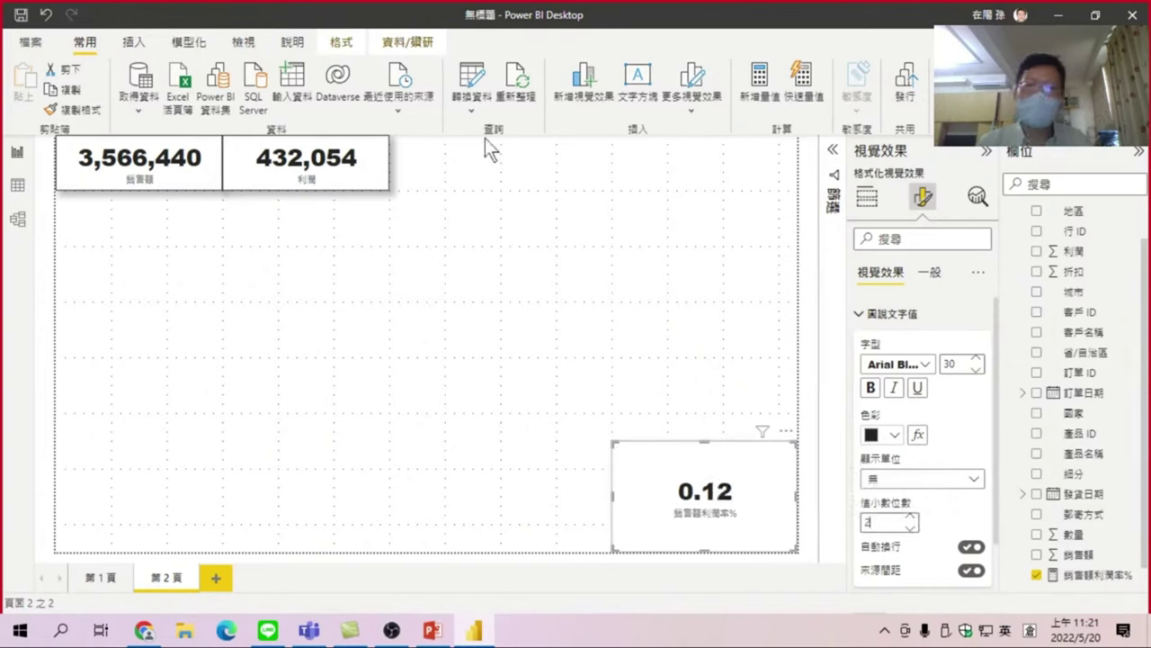
Step: Convert the accidental Q&A visual back into a standard card showing 0.12
double_click(733, 465)
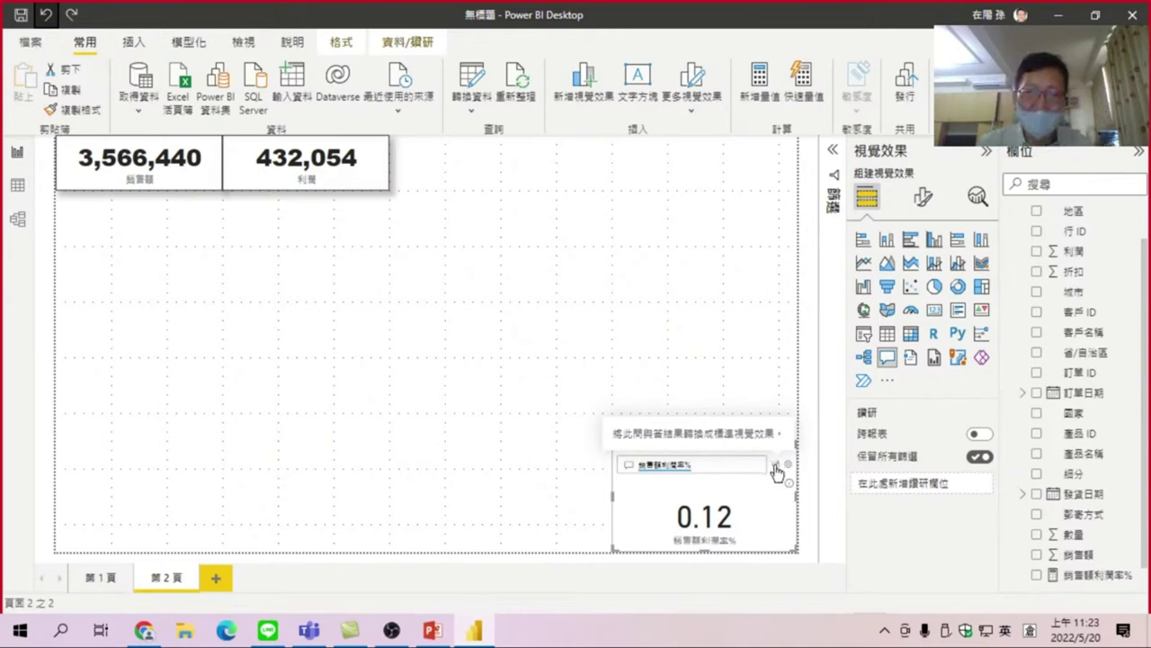
left_click(775, 467)
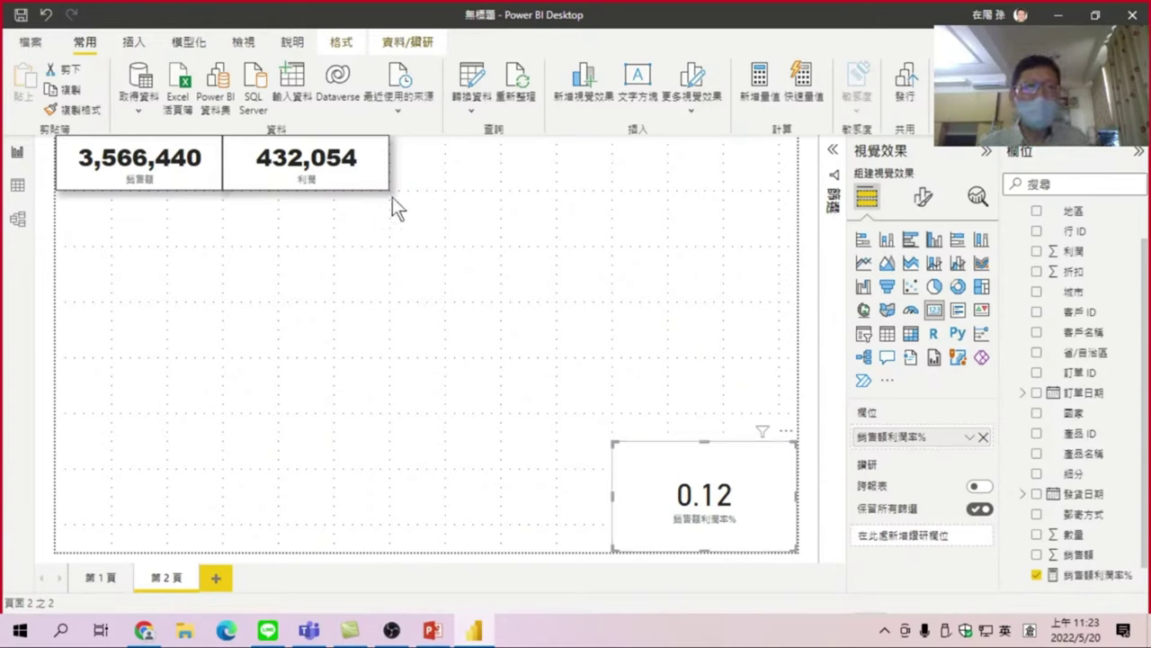
mouse_move(704, 494)
mouse_move(306, 162)
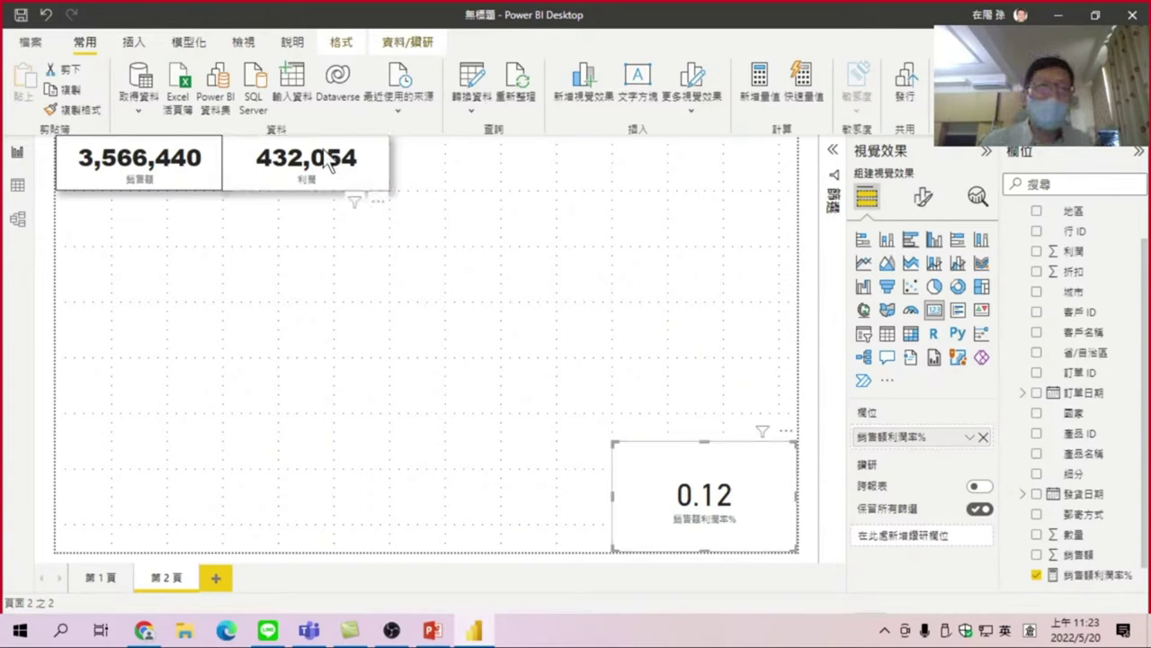
Step: Paint the 432,054 profit card's bordered bold style onto the margin card with 複製格式
left_click(358, 157)
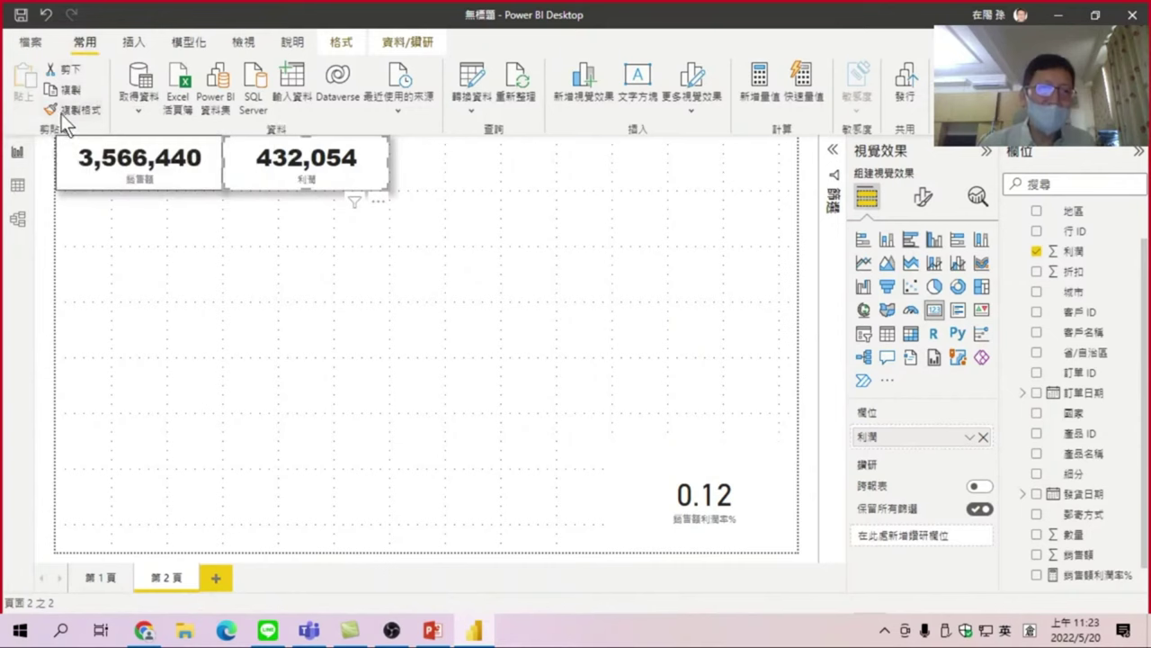
left_click(78, 112)
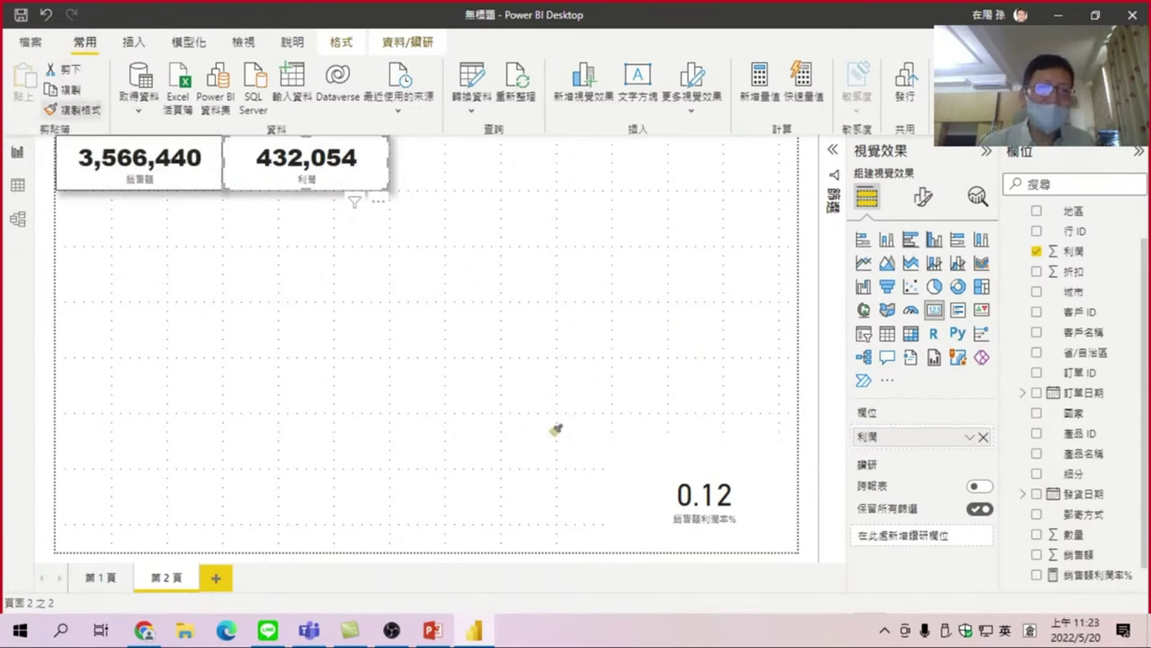
left_click(690, 461)
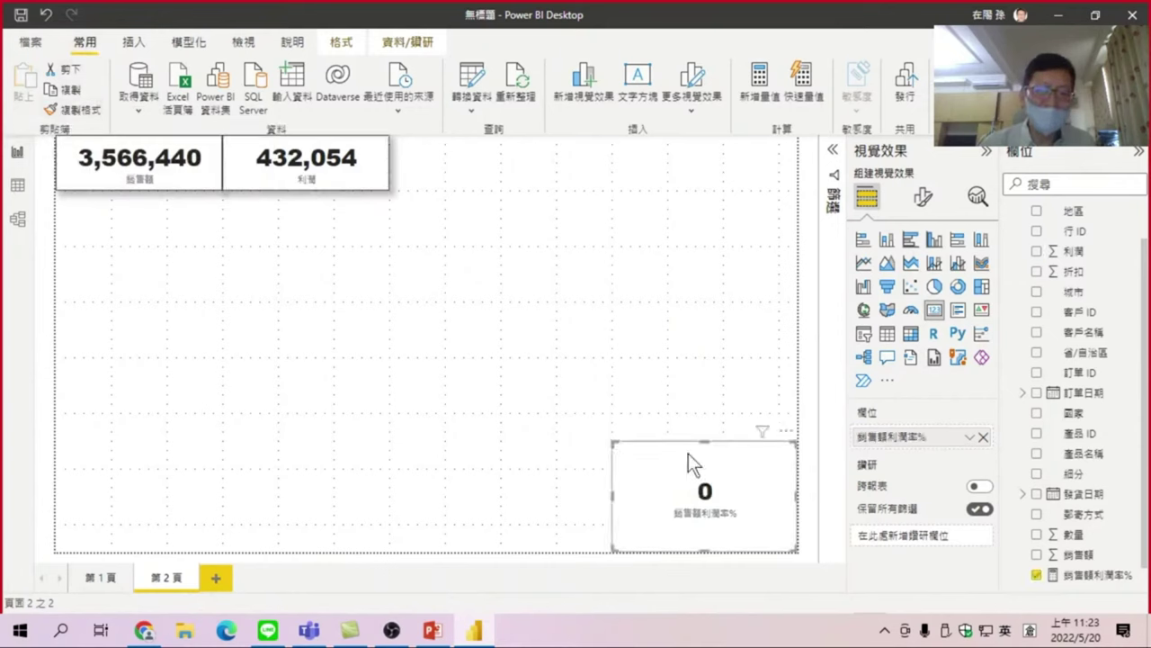
Step: Move the 銷售額利潤率% card beside the 利潤 card and shrink it to match the others
left_click_drag(668, 461, 448, 147)
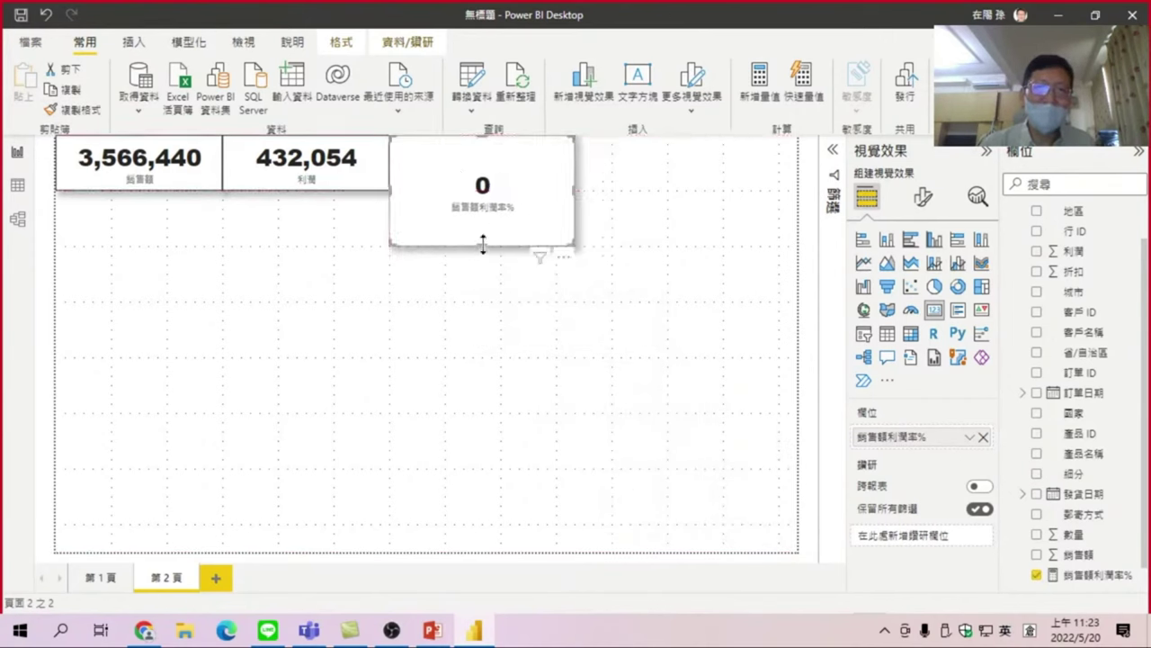
left_click_drag(483, 244, 468, 193)
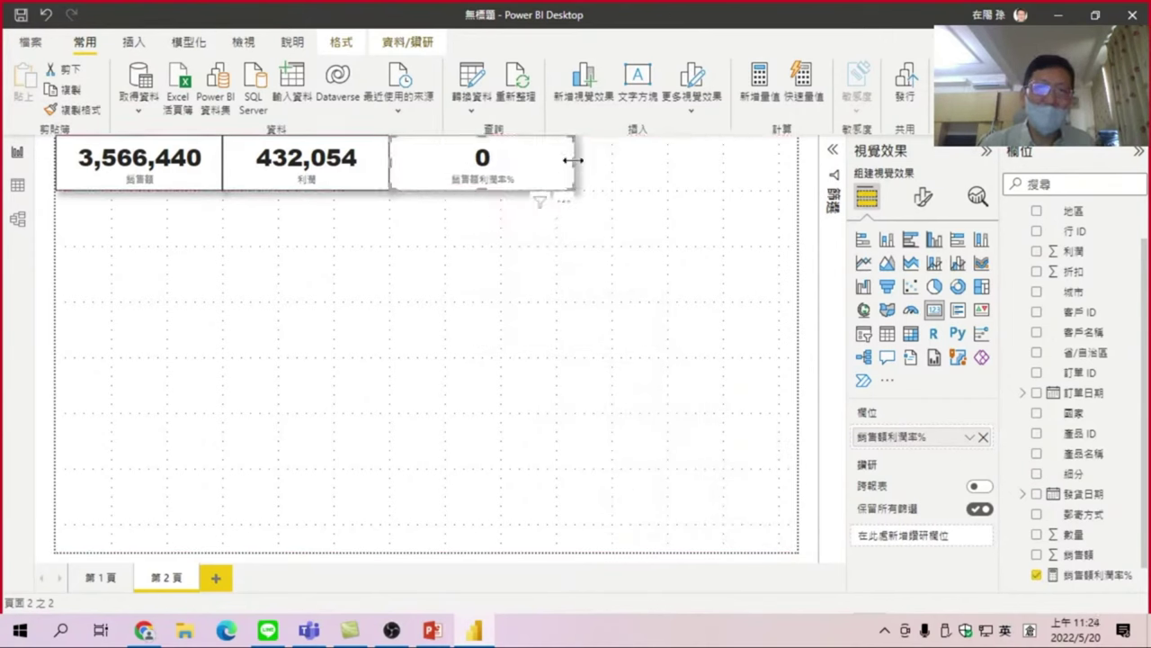
left_click_drag(572, 163, 502, 163)
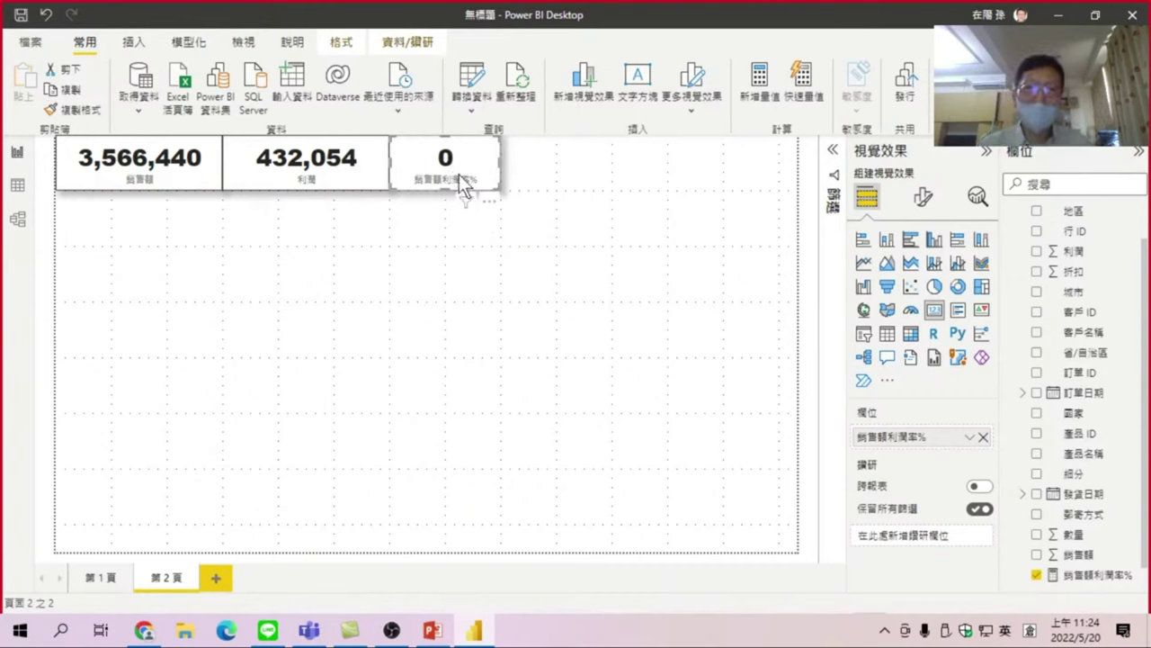
Step: Apply percentage format to the 銷售額利潤率% measure so the margin card reads 12%
left_click(1088, 578)
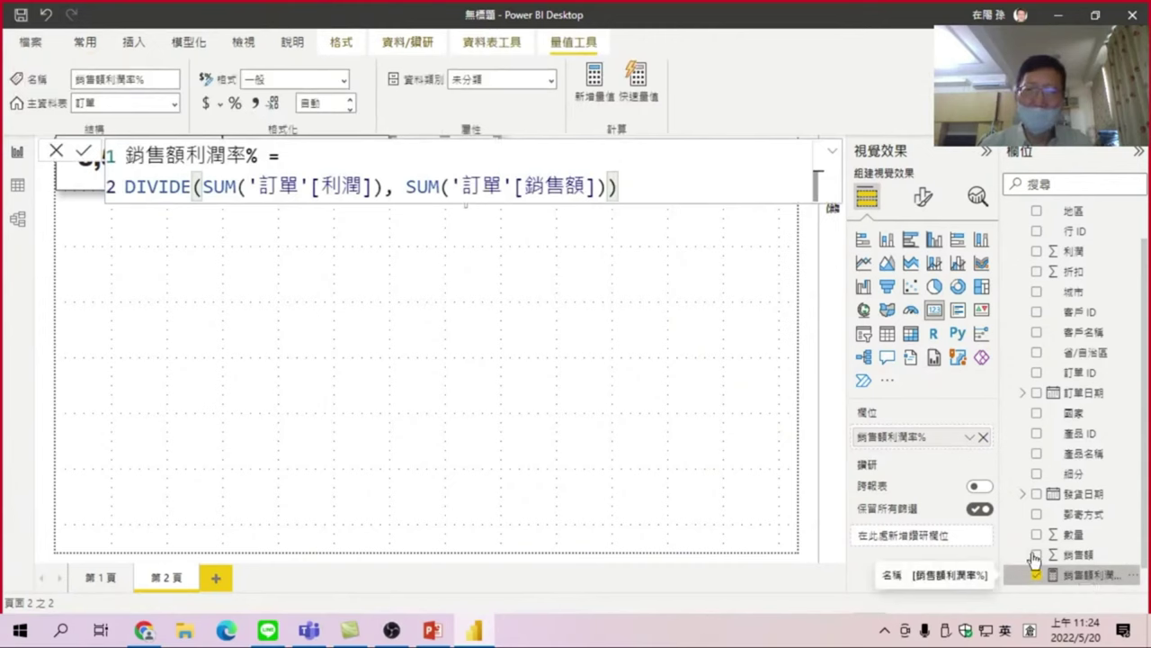
left_click(557, 376)
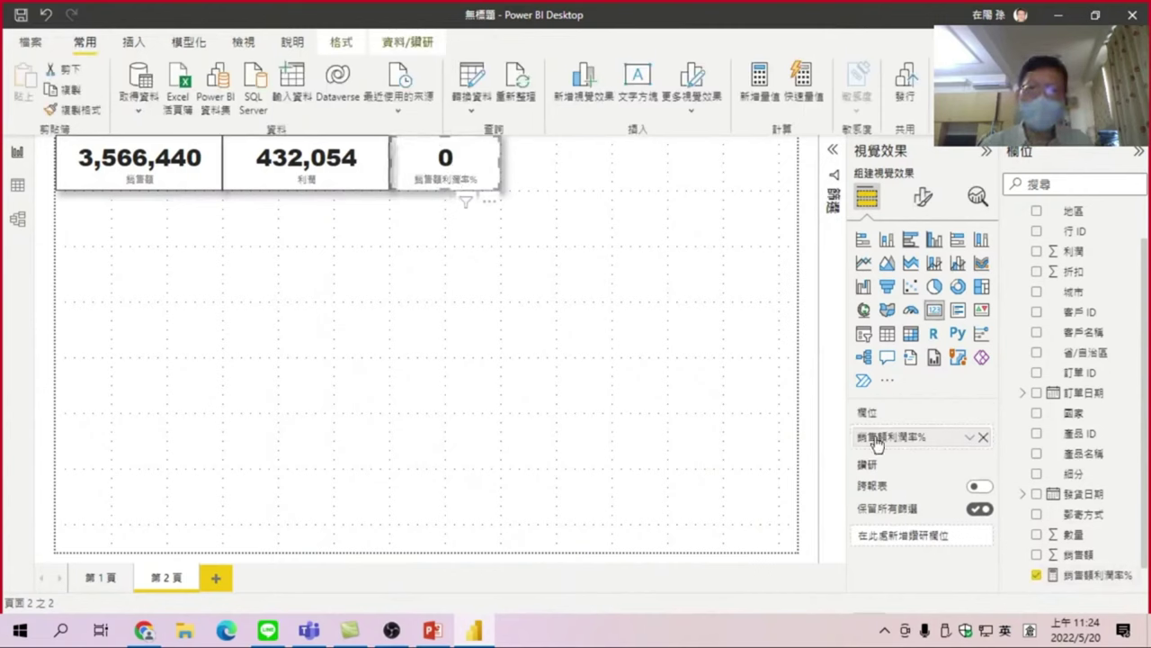
mouse_move(445, 164)
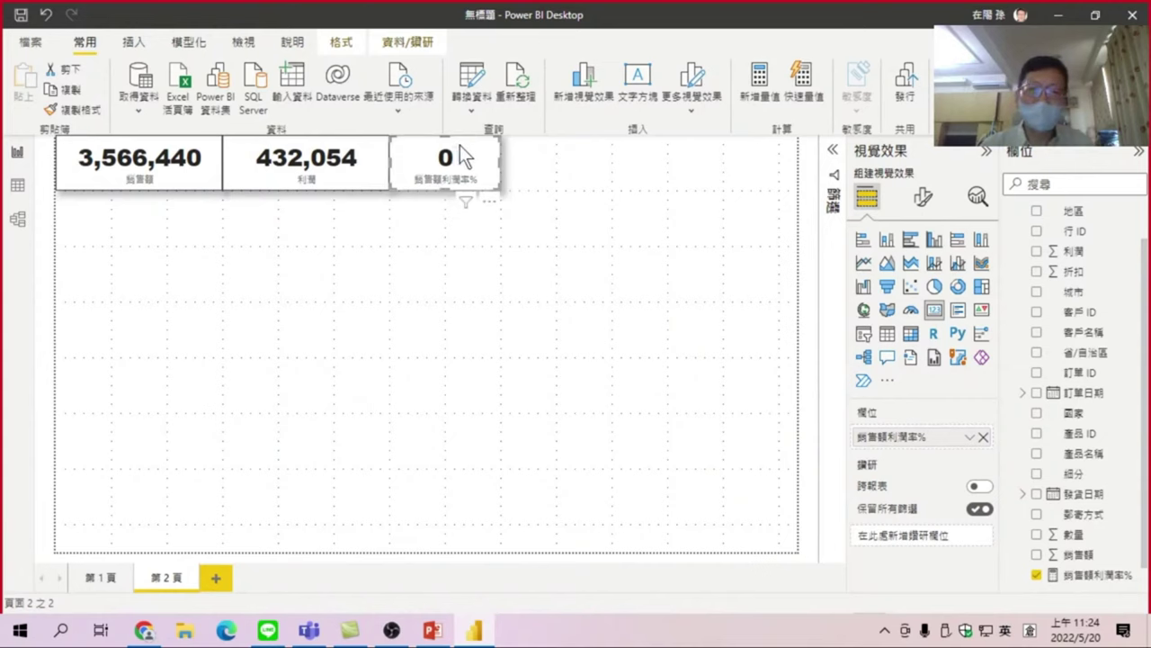
left_click(1090, 576)
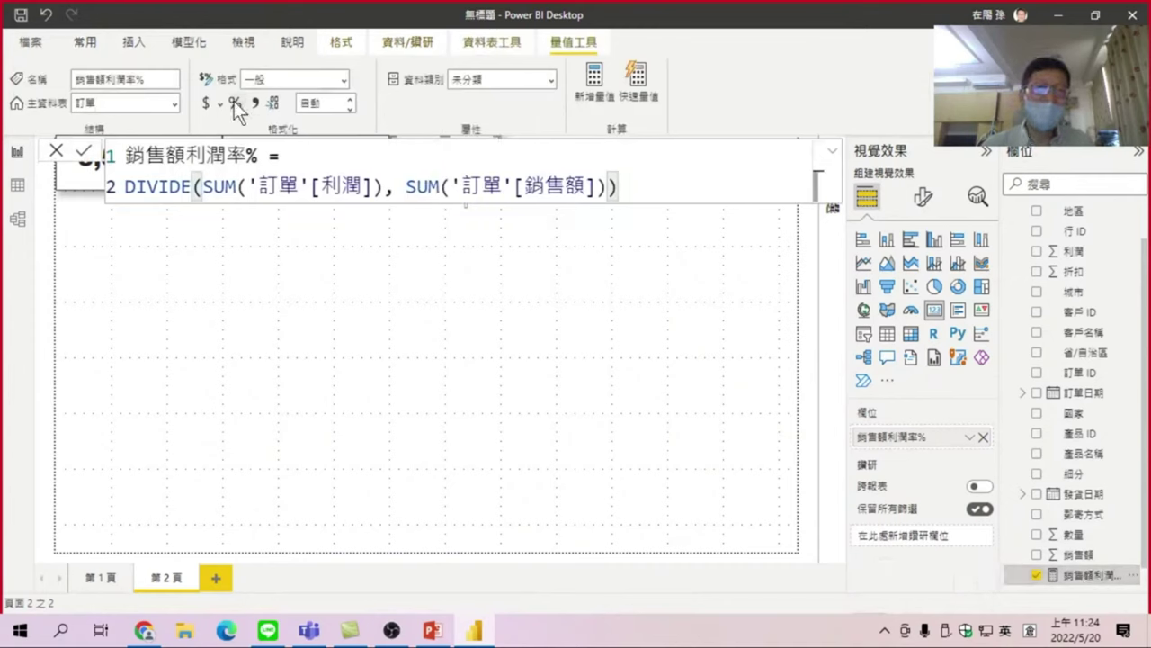
left_click(235, 105)
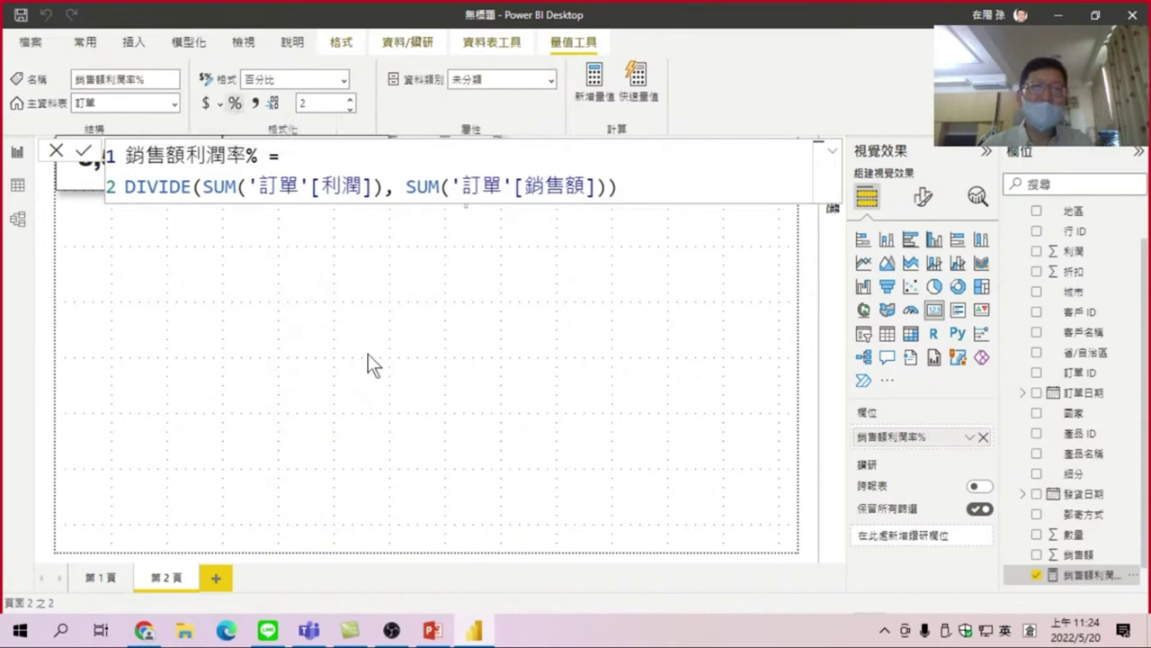
left_click(403, 353)
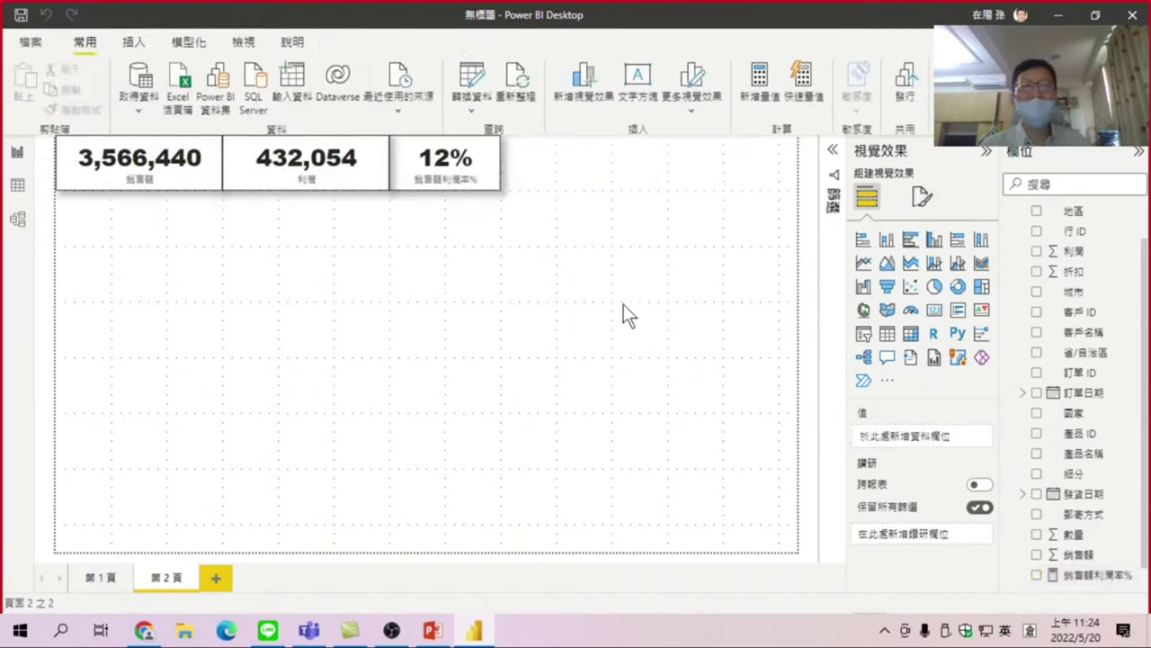